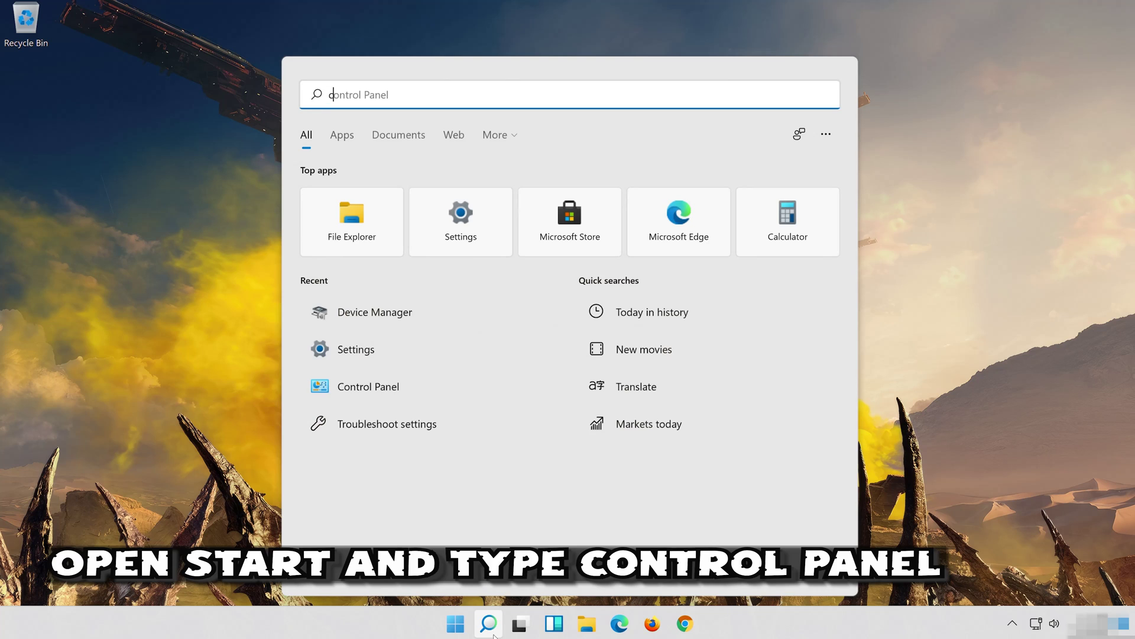
Find and open Control Panel, open the Sound settings under Hardware and Sound, and close the Control Panel window behind them
{"action": "type", "text": "ol pane"}
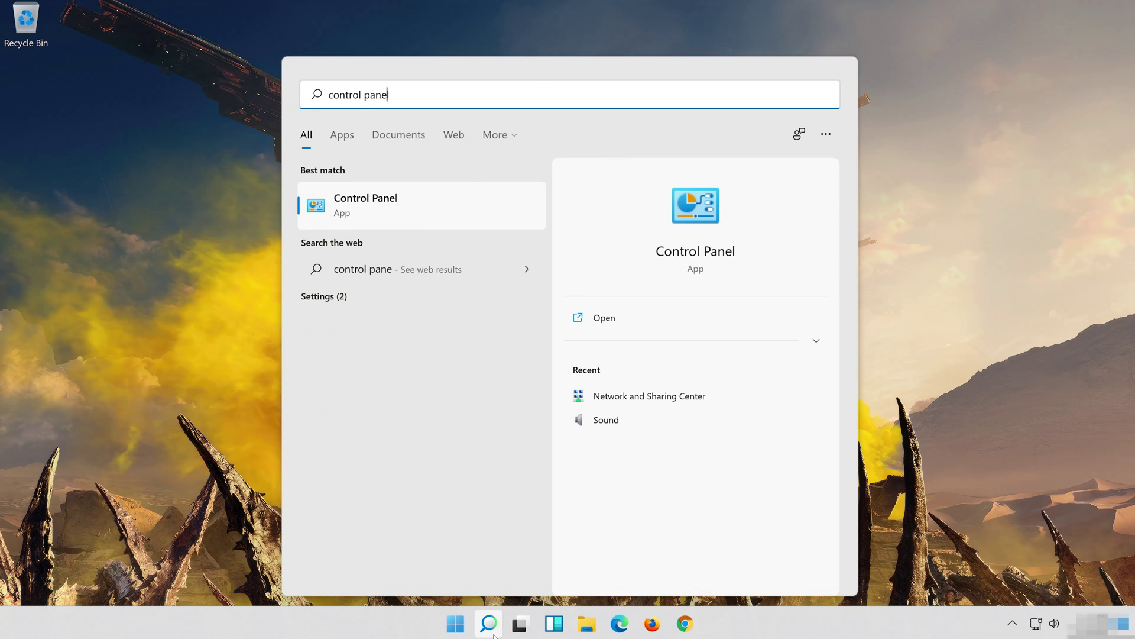
{"action": "type", "text": "l"}
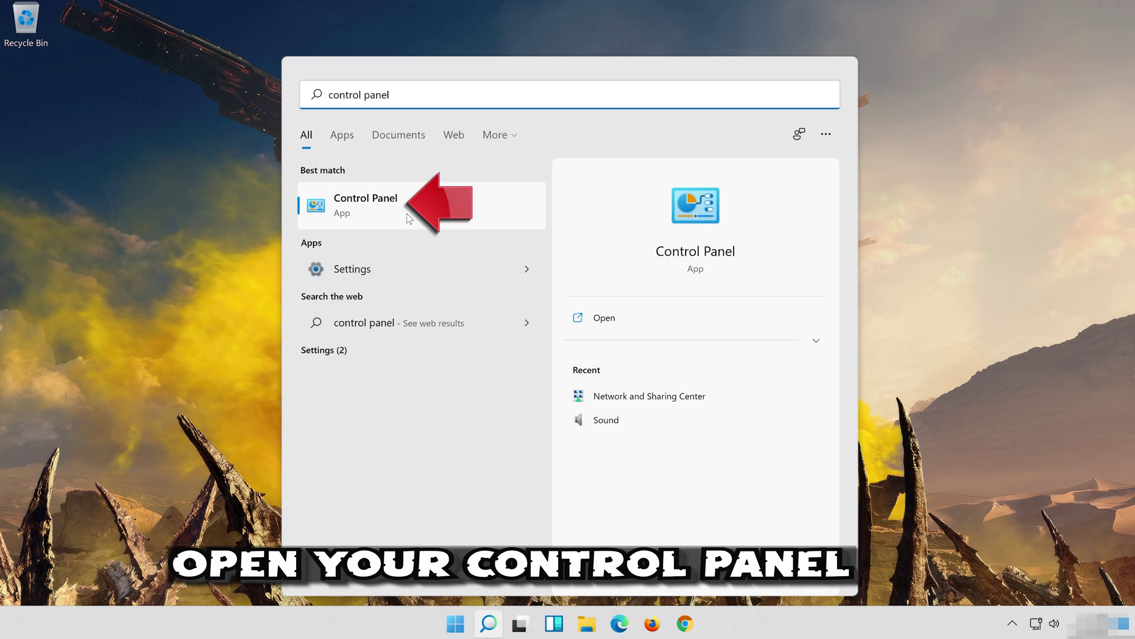
{"action": "left_click", "coordinate": [479, 204]}
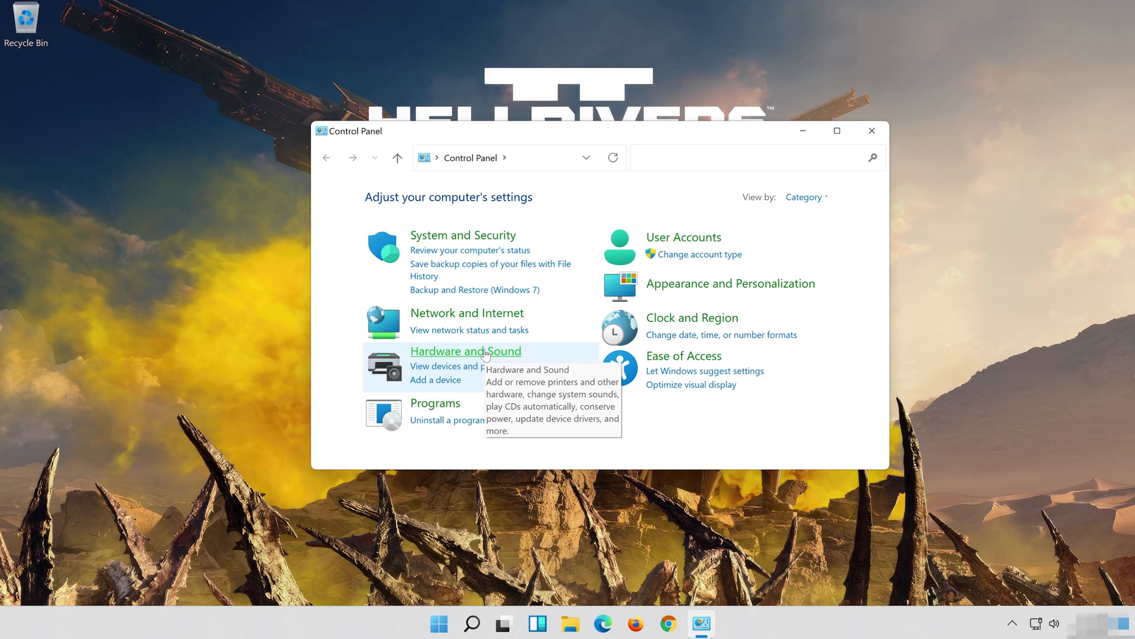
{"action": "left_click", "coordinate": [467, 354]}
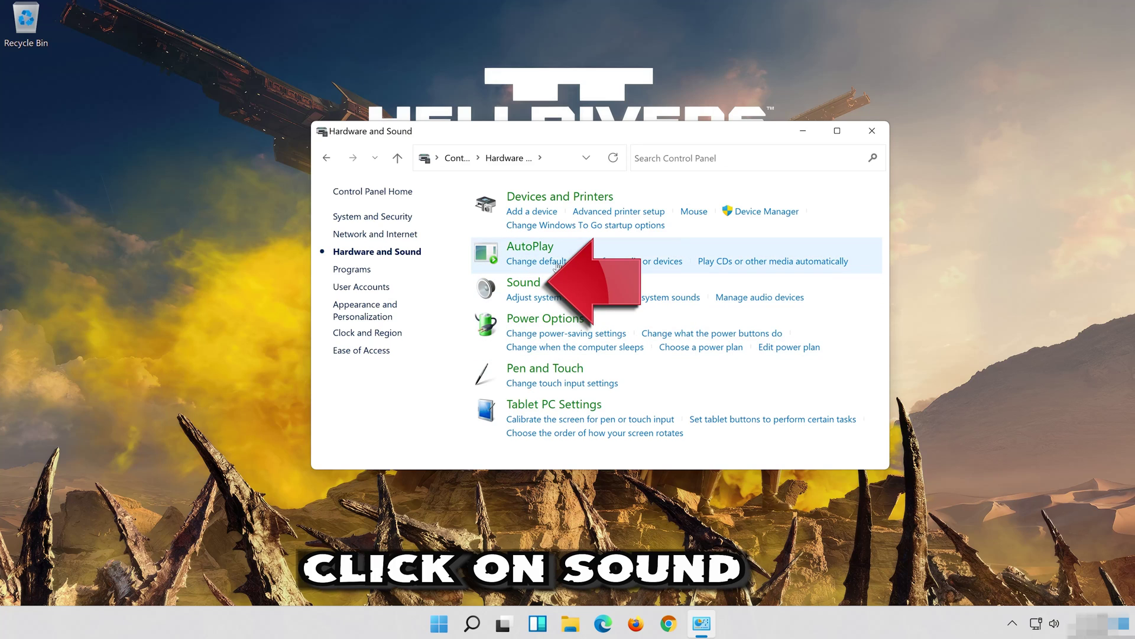
{"action": "left_click", "coordinate": [523, 283]}
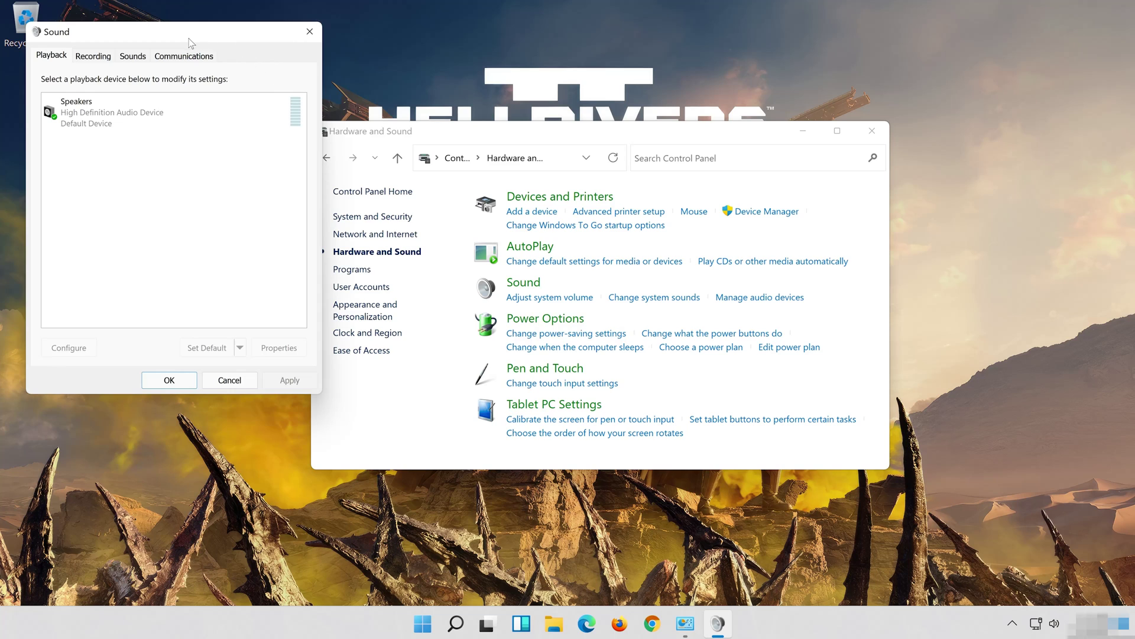
{"action": "left_click_drag", "start_coordinate": [191, 43], "coordinate": [599, 127]}
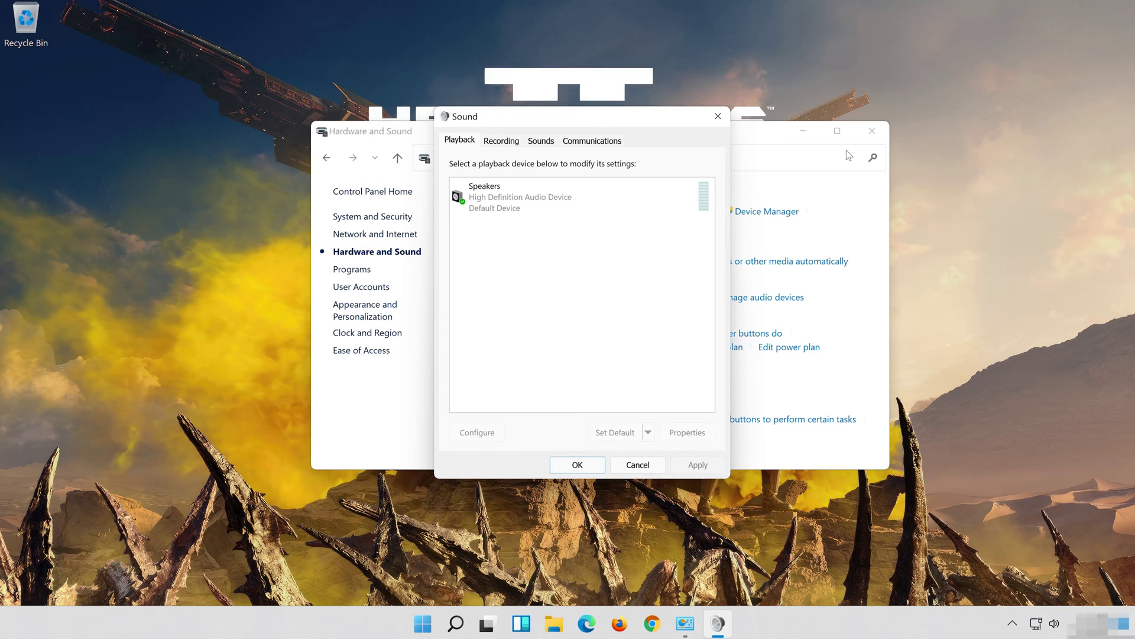
{"action": "left_click", "coordinate": [874, 132]}
Select the Speakers playback device and open its properties
{"action": "left_click", "coordinate": [546, 193]}
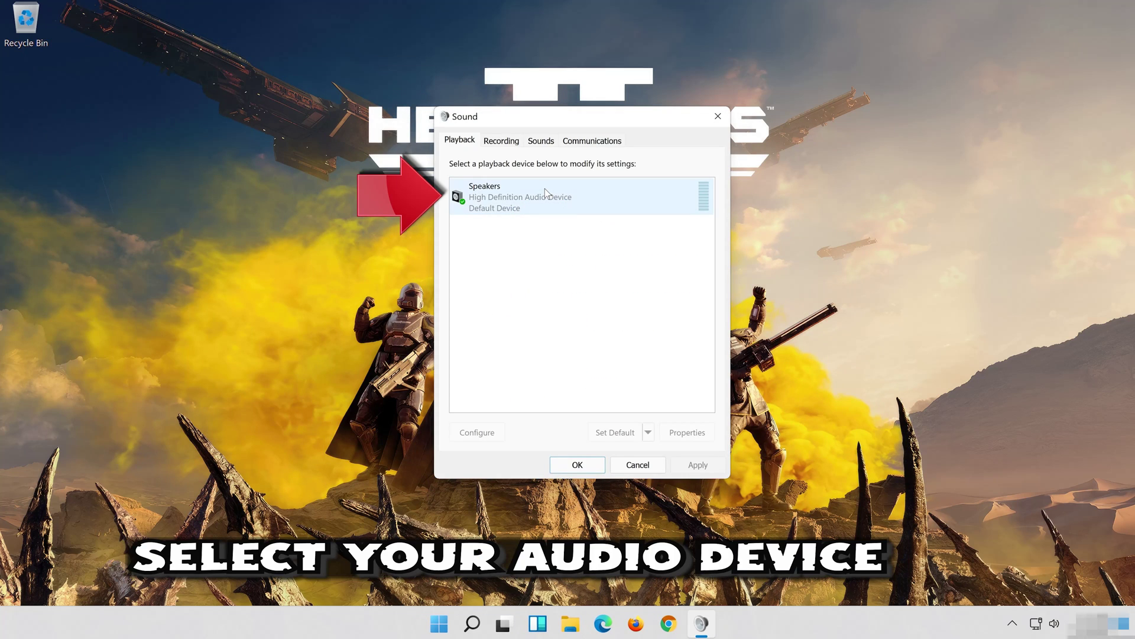
{"action": "left_click", "coordinate": [532, 199]}
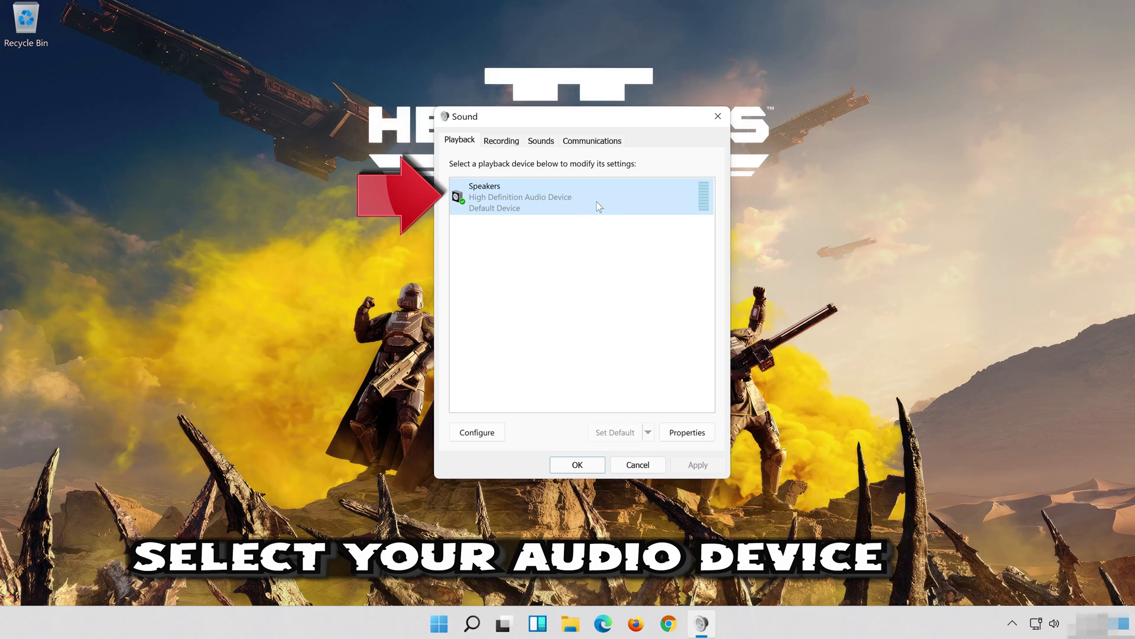
{"action": "right_click", "coordinate": [583, 192]}
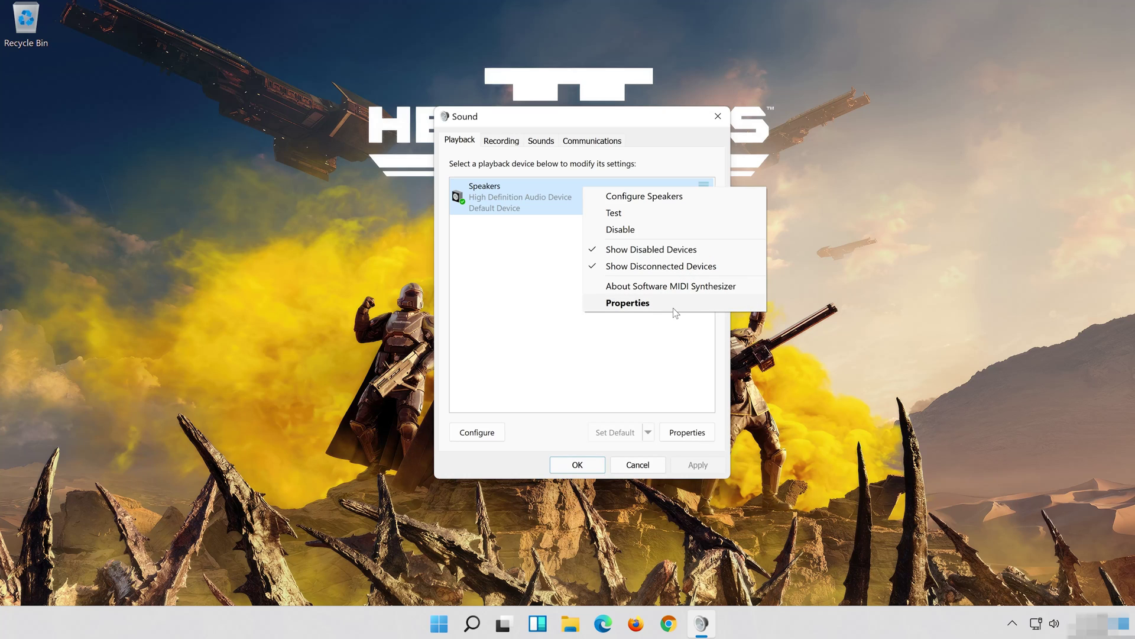
{"action": "left_click", "coordinate": [674, 306]}
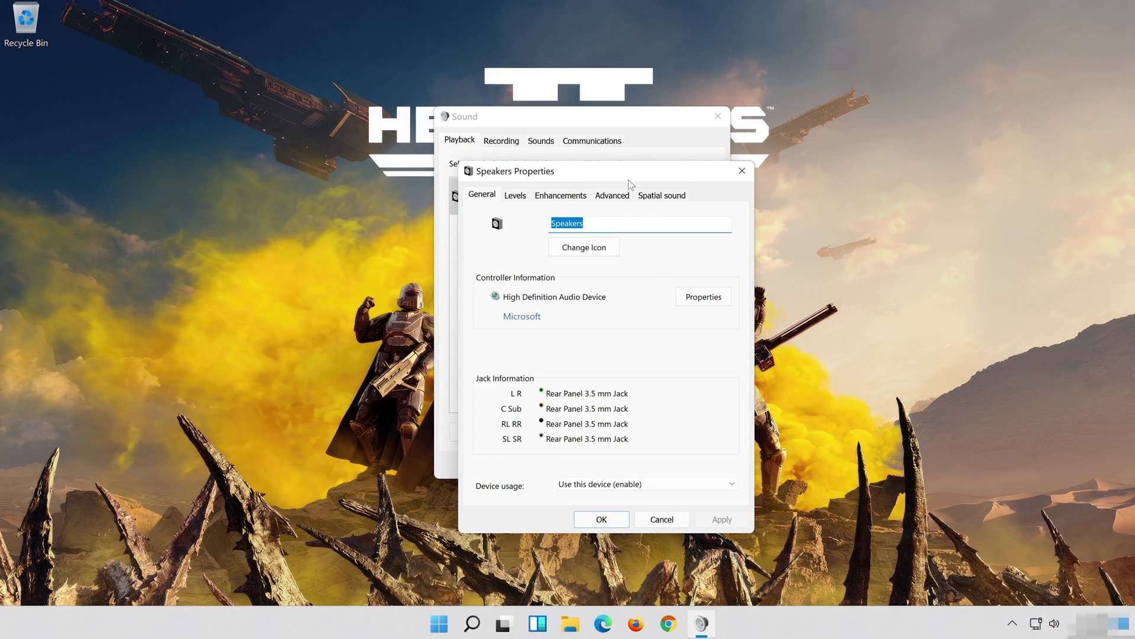
Disable all enhancements for the speakers, apply the change, and close the Speakers Properties and Sound dialogs with the changes saved
{"action": "left_click_drag", "start_coordinate": [630, 181], "coordinate": [606, 125]}
{"action": "left_click", "coordinate": [560, 137]}
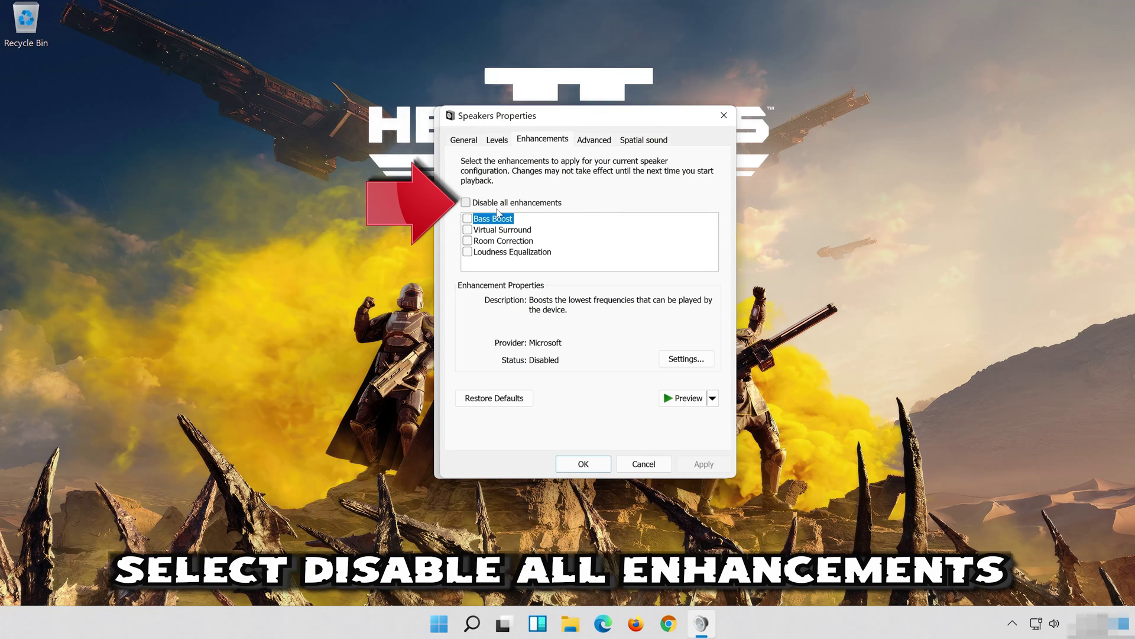
{"action": "left_click", "coordinate": [467, 203]}
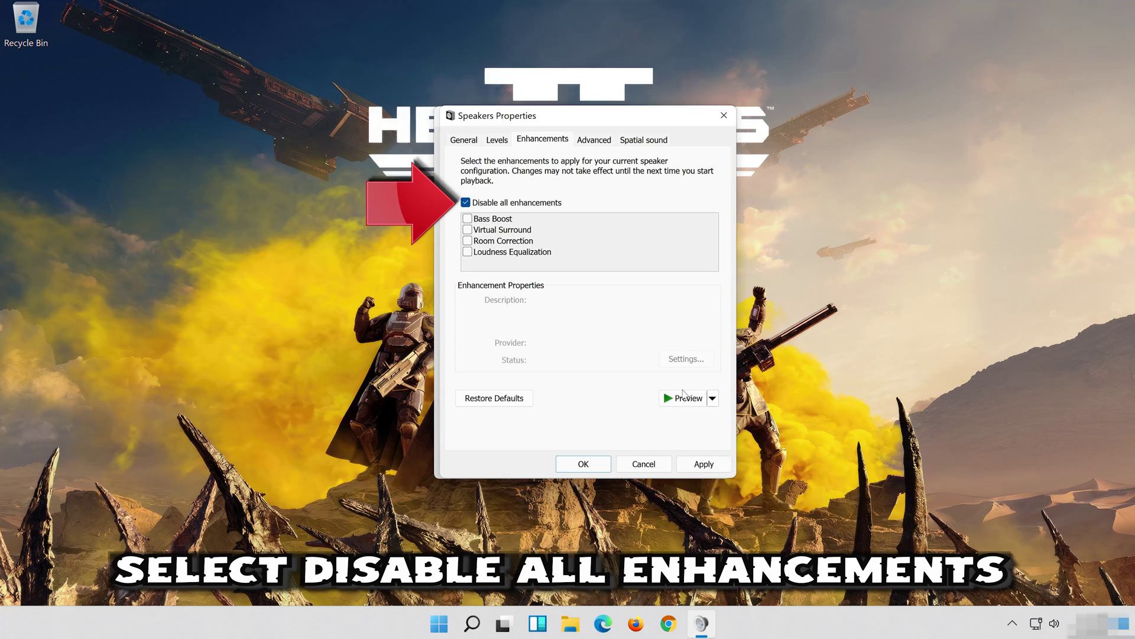
{"action": "left_click", "coordinate": [710, 465]}
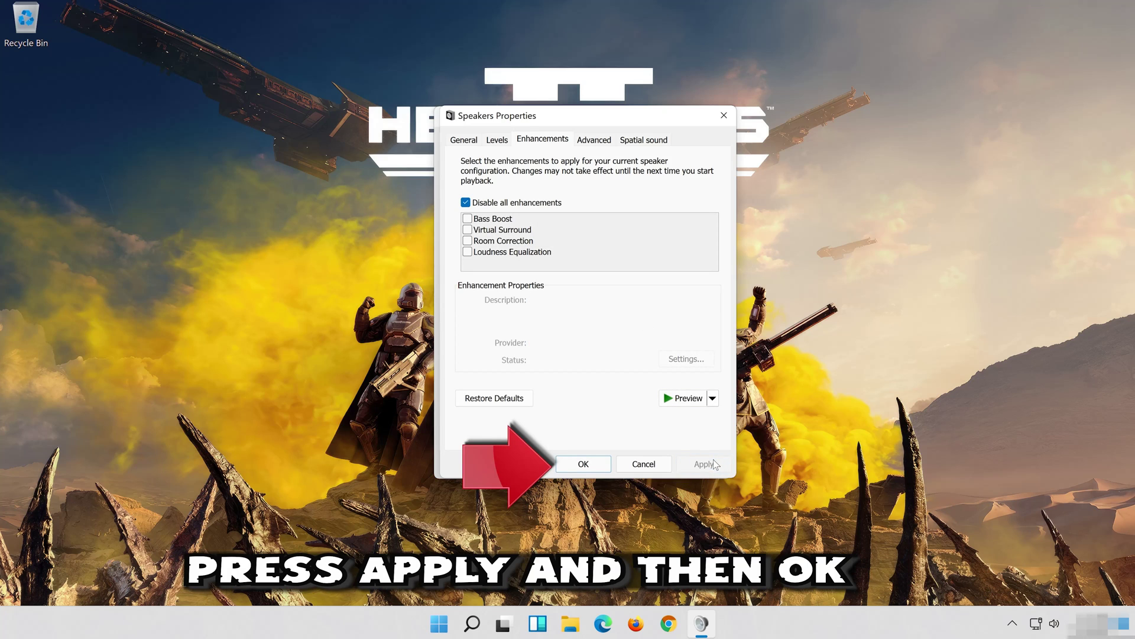
{"action": "left_click", "coordinate": [607, 469]}
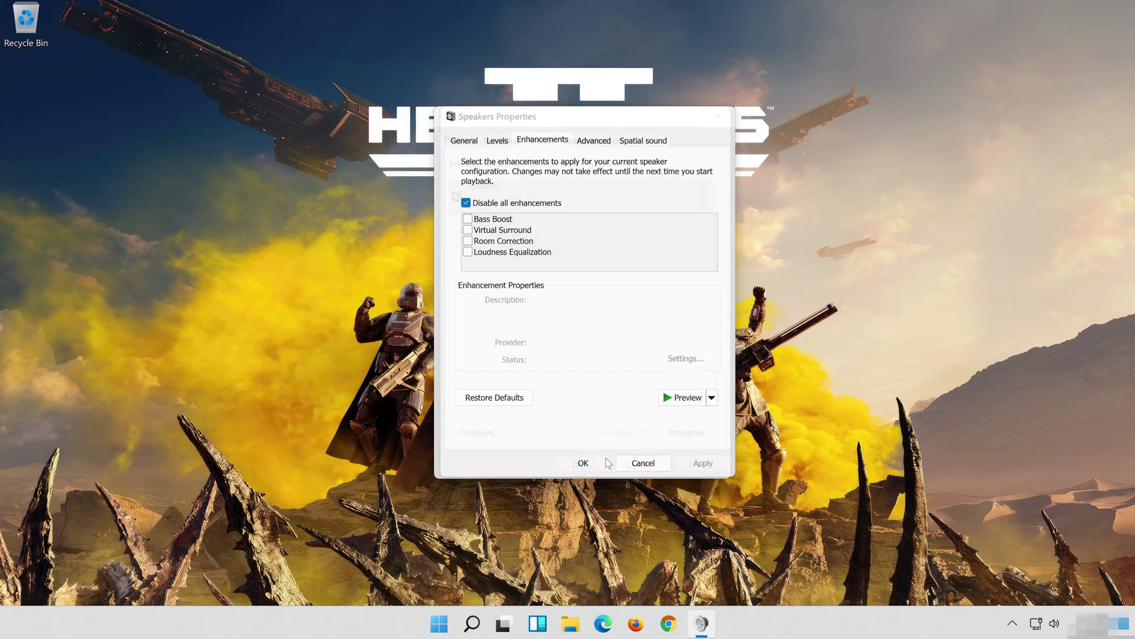
{"action": "left_click", "coordinate": [577, 465]}
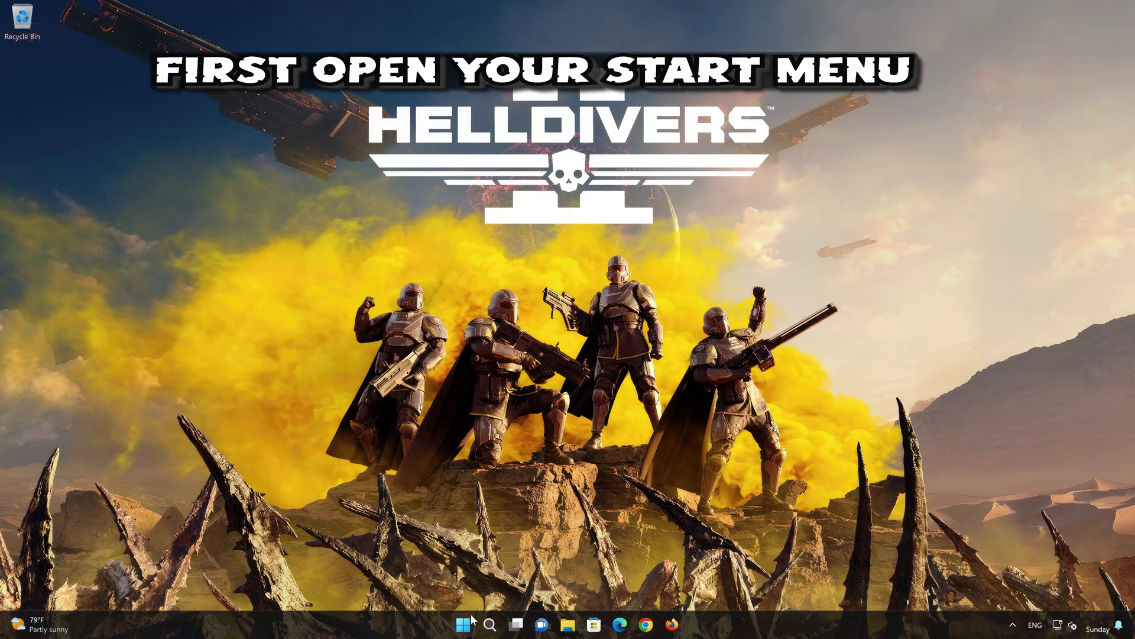
Open Windows Settings and go to the Other troubleshooters page in the System troubleshooting section
{"action": "left_click", "coordinate": [470, 623]}
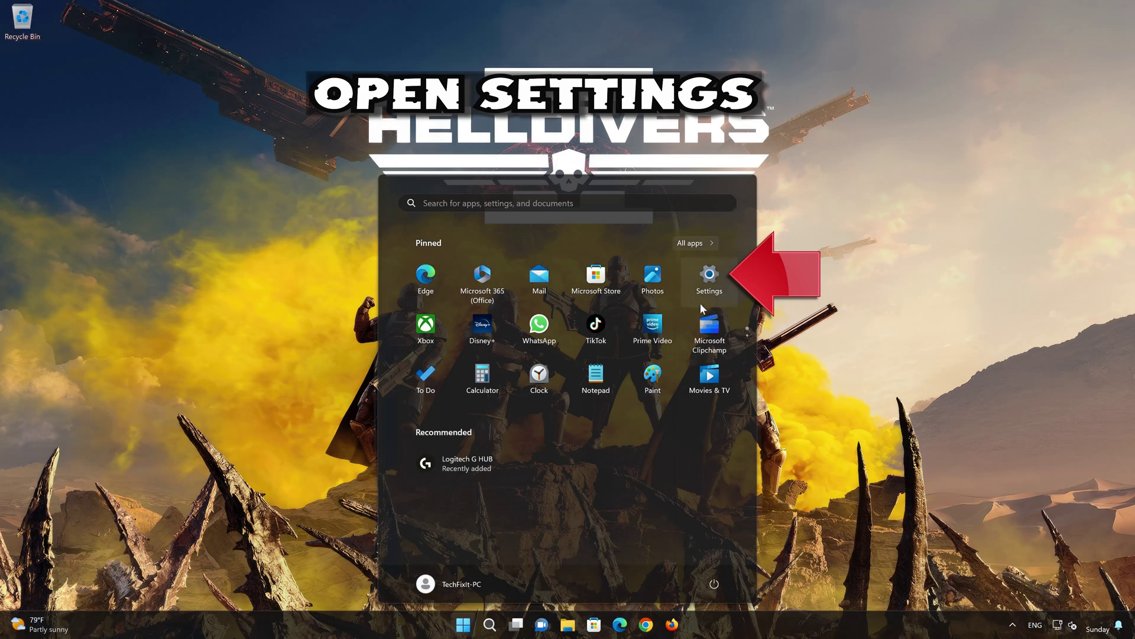
{"action": "left_click", "coordinate": [710, 278]}
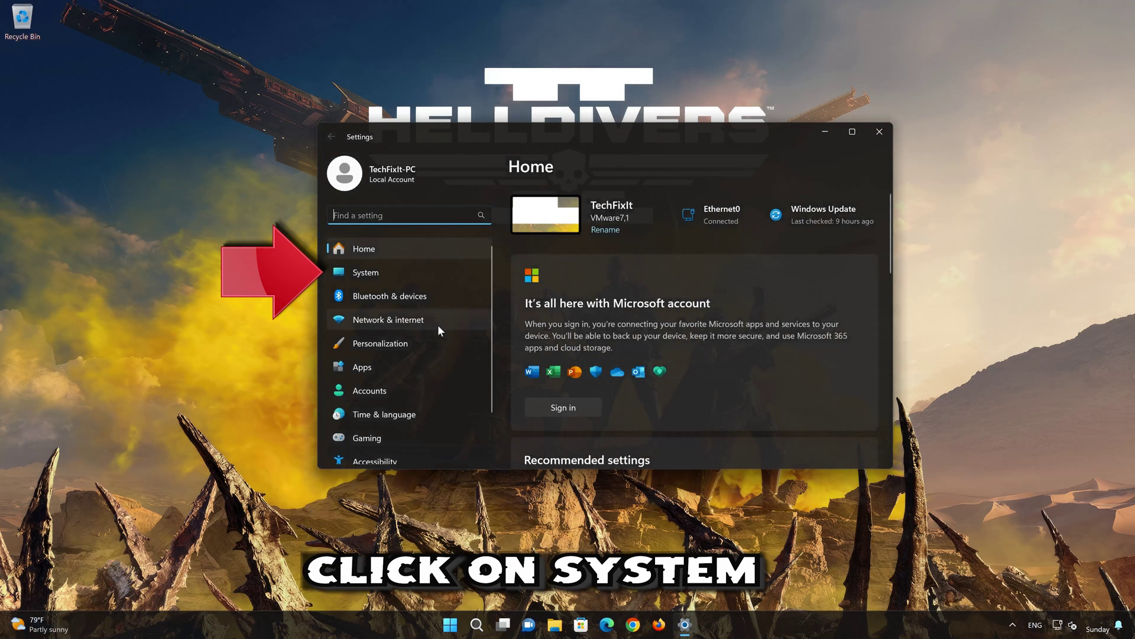
{"action": "left_click", "coordinate": [402, 272]}
{"action": "scroll", "coordinate": [673, 349], "scroll_direction": "down", "scroll_amount": 5}
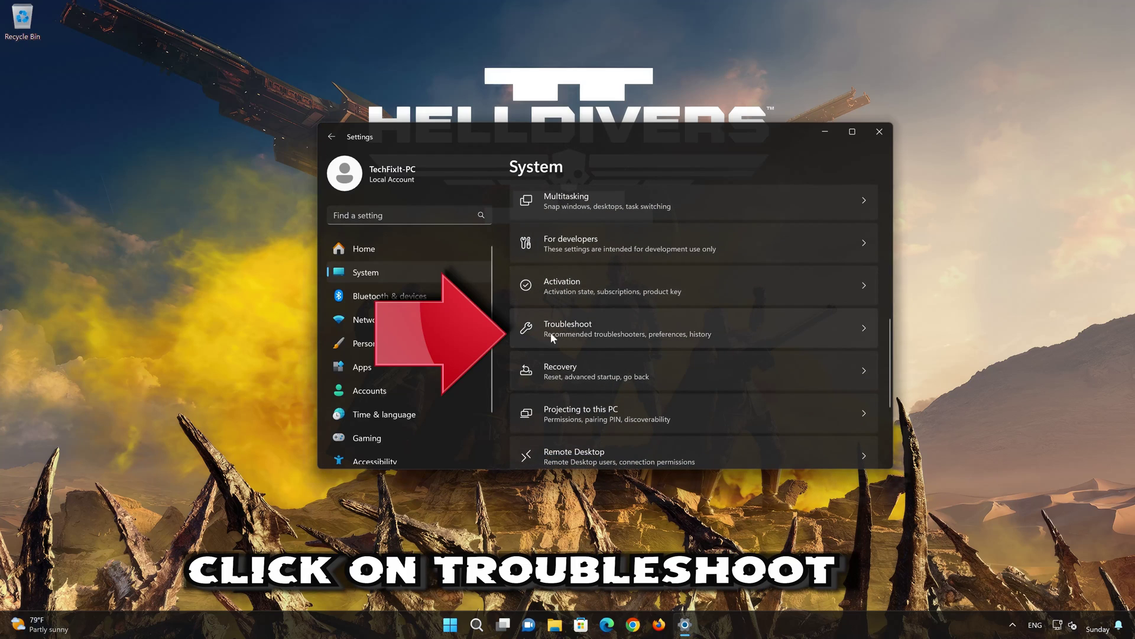
{"action": "scroll", "coordinate": [591, 335], "scroll_direction": "down", "scroll_amount": 1}
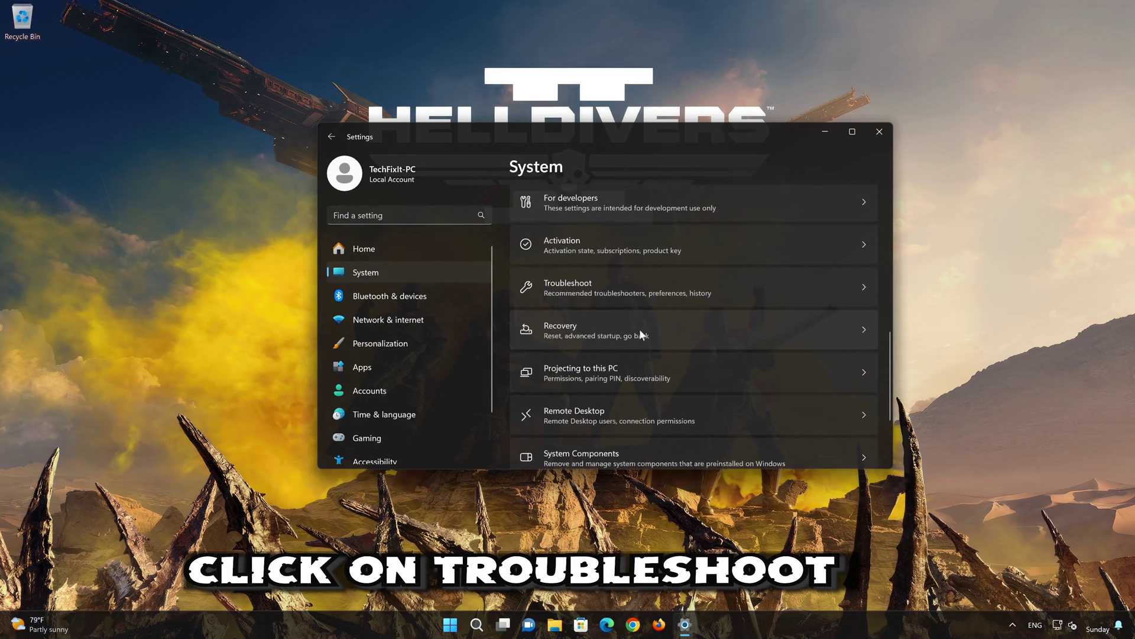
{"action": "left_click", "coordinate": [623, 294]}
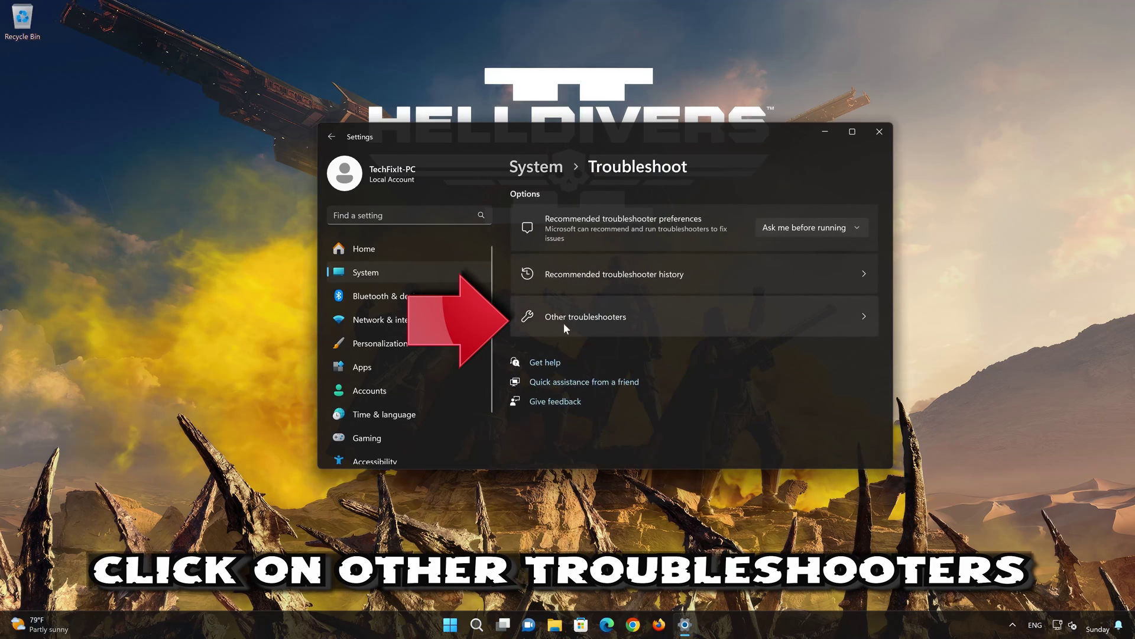
{"action": "left_click", "coordinate": [609, 323]}
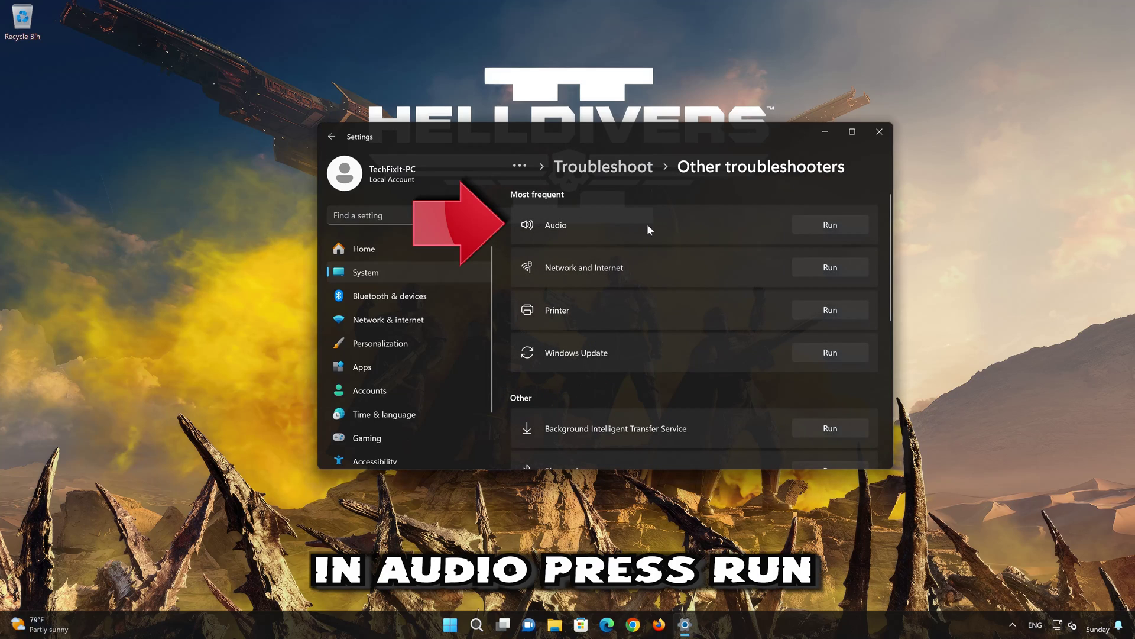
Run the Audio troubleshooter, consenting to automated diagnostics and to an automatic restart of the audio services
{"action": "left_click", "coordinate": [831, 225]}
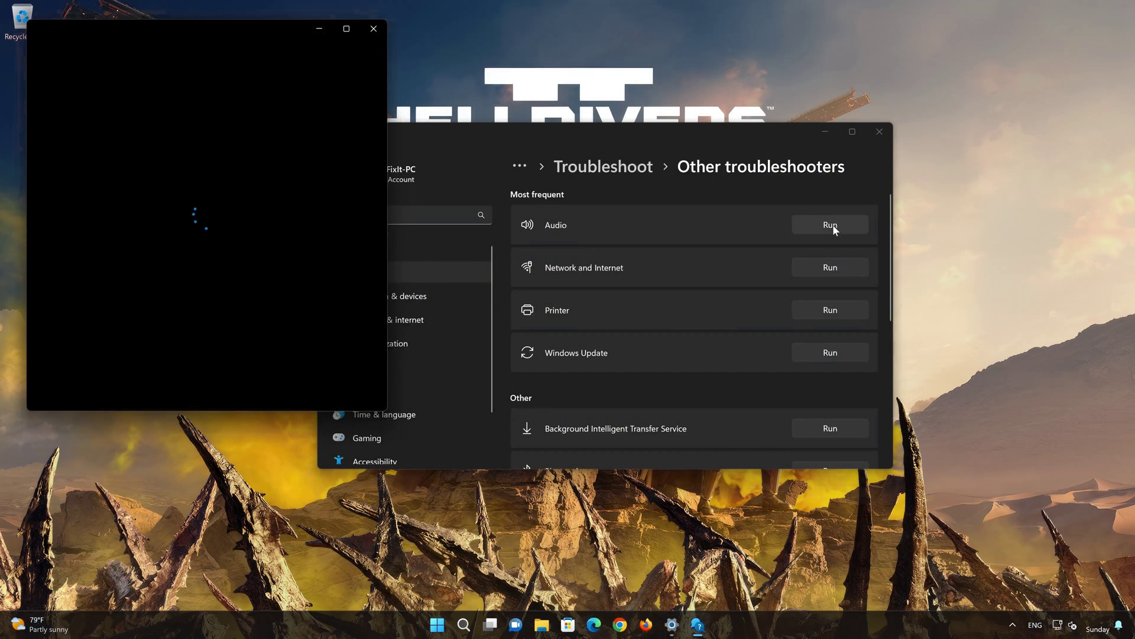
{"action": "left_click_drag", "start_coordinate": [286, 33], "coordinate": [627, 101]}
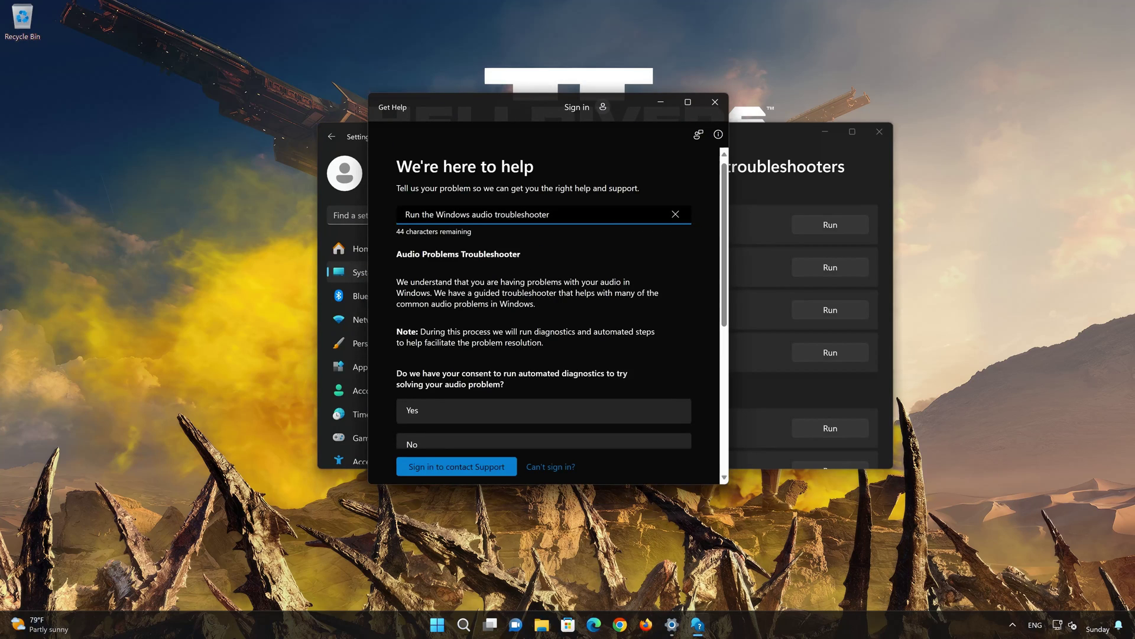
{"action": "left_click", "coordinate": [473, 413]}
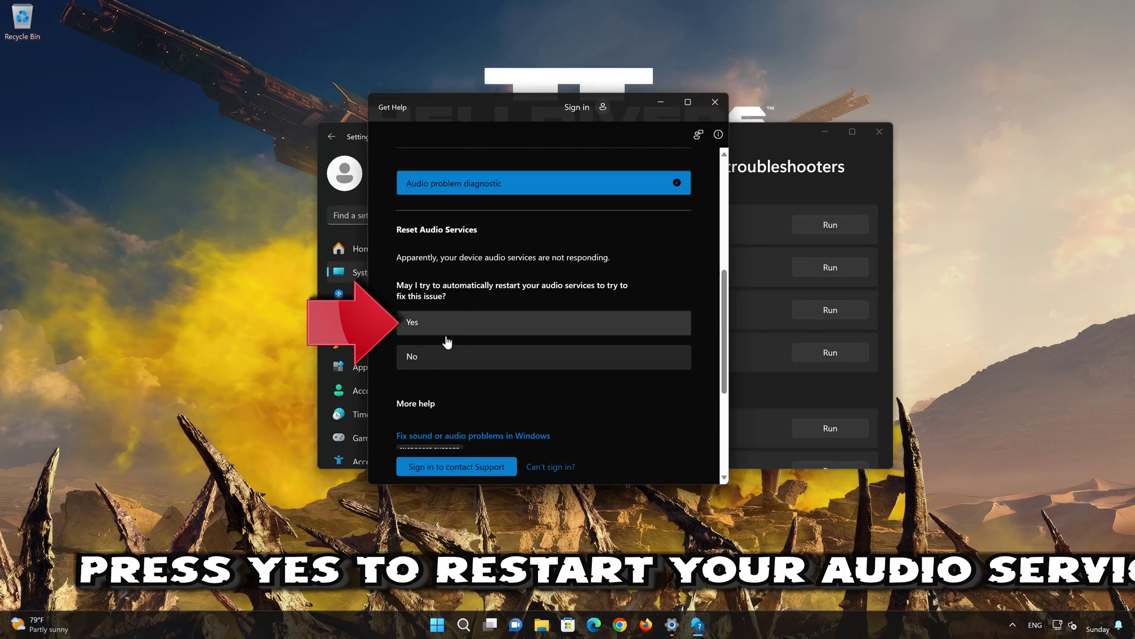
{"action": "left_click", "coordinate": [488, 329]}
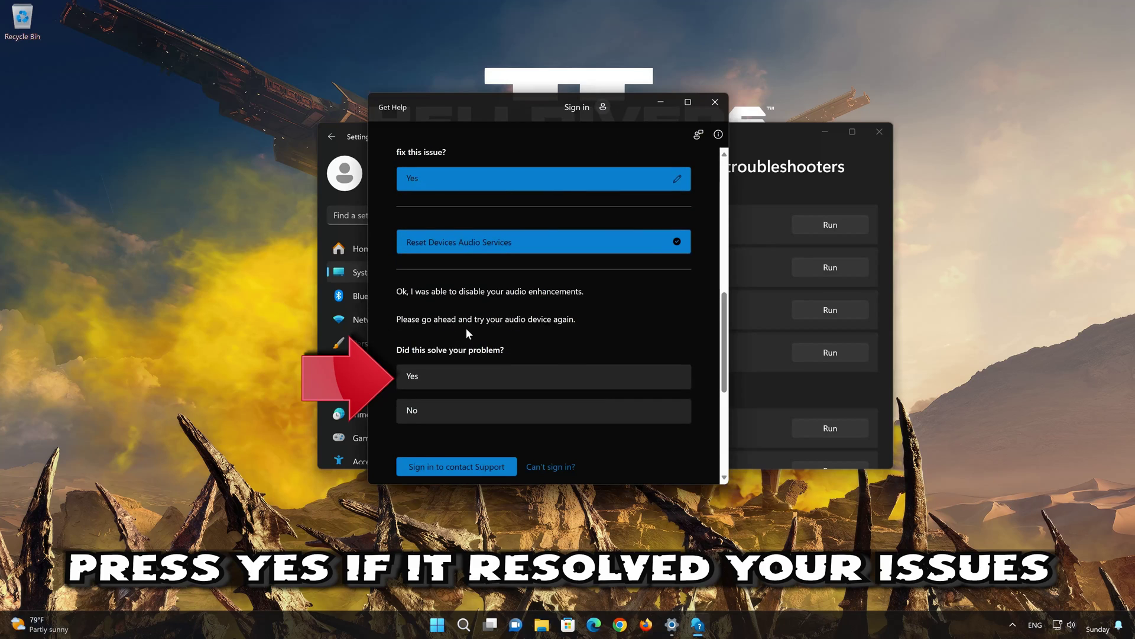
Answer Yes to whether the audio problem is solved, and close the troubleshooter and the Settings window
{"action": "left_click", "coordinate": [492, 378]}
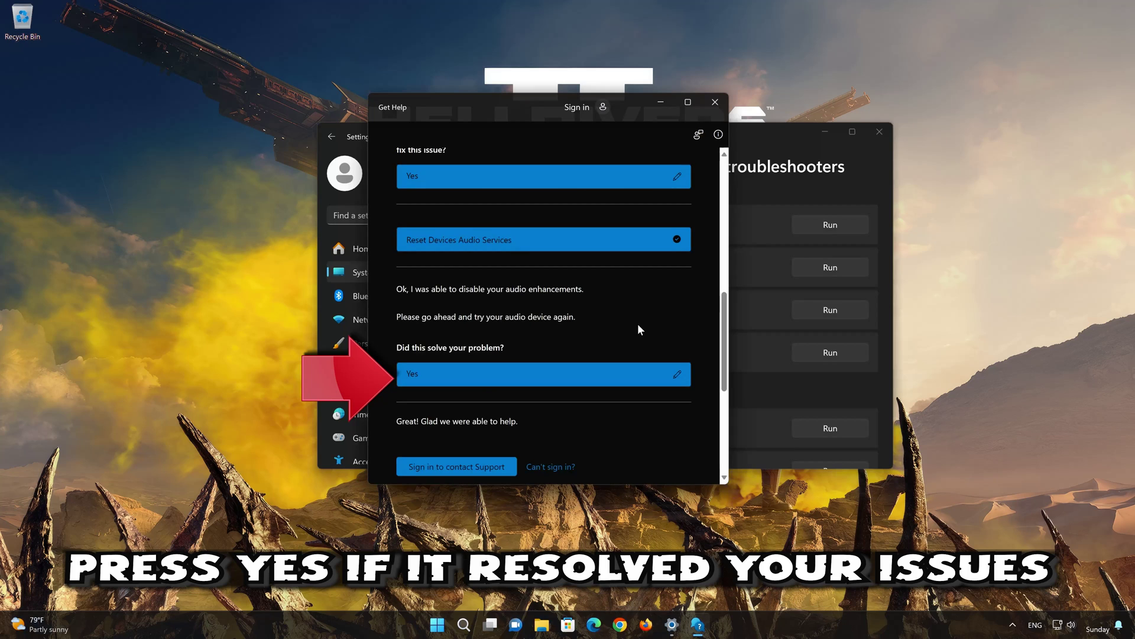
{"action": "left_click", "coordinate": [716, 101]}
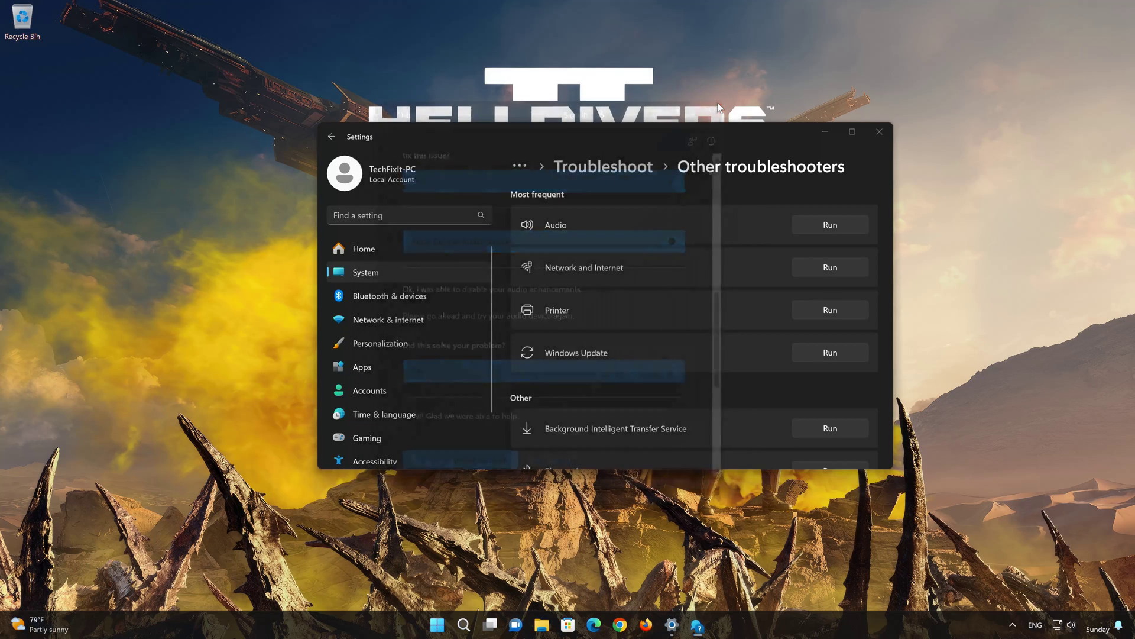
{"action": "left_click", "coordinate": [871, 136]}
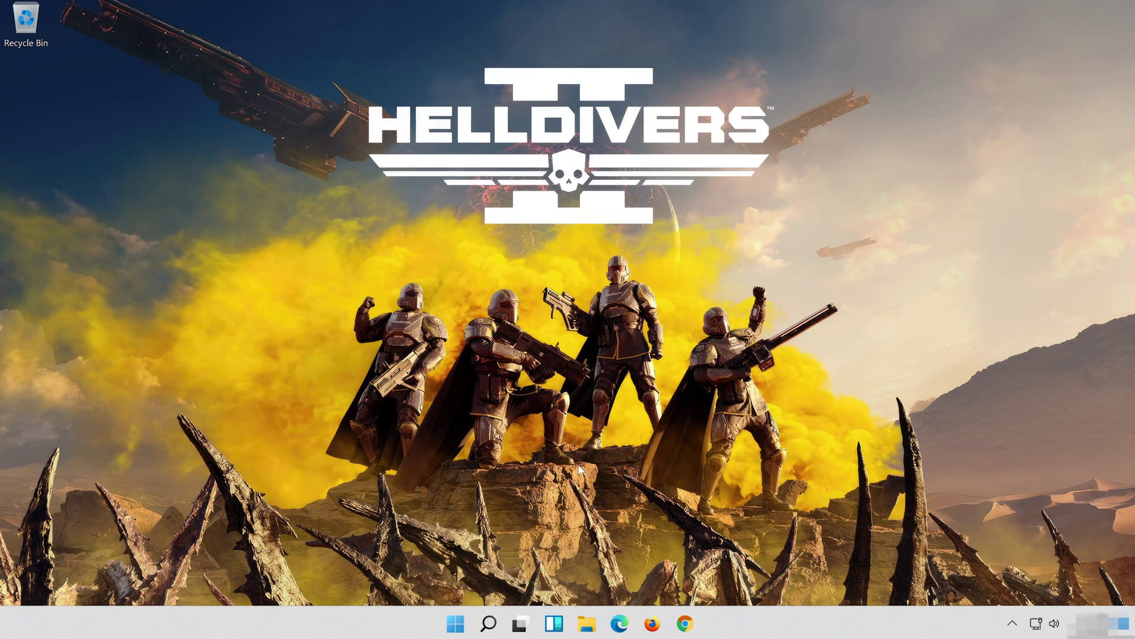
Search for Control Panel, open it, and bring up the Sound dialog from the Hardware and Sound category
{"action": "left_click", "coordinate": [493, 628]}
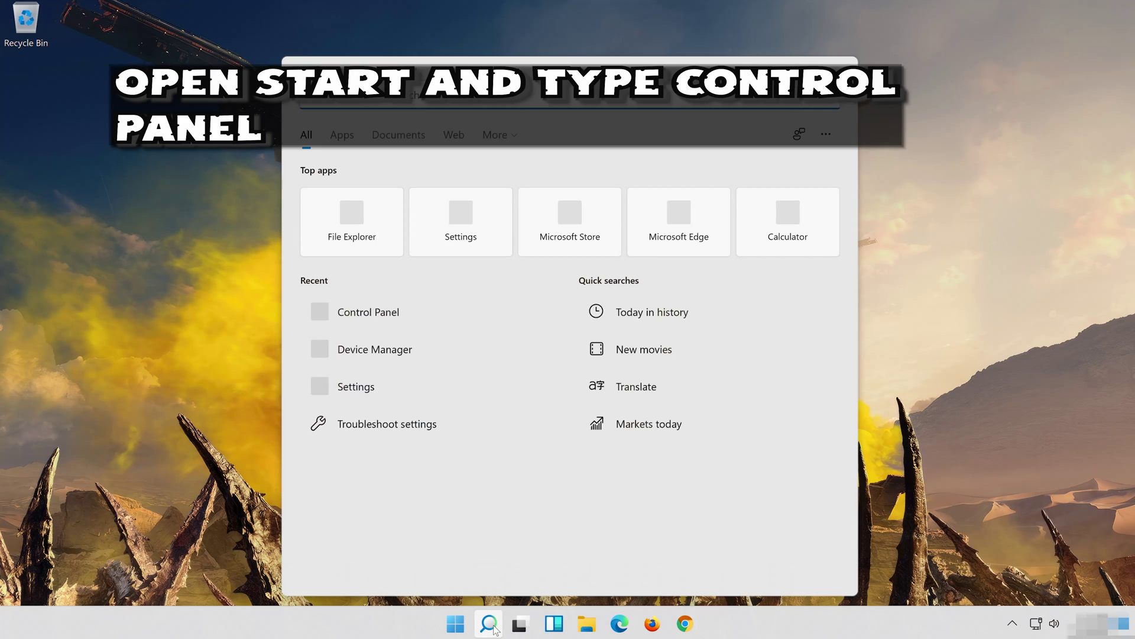
{"action": "type", "text": "contr"}
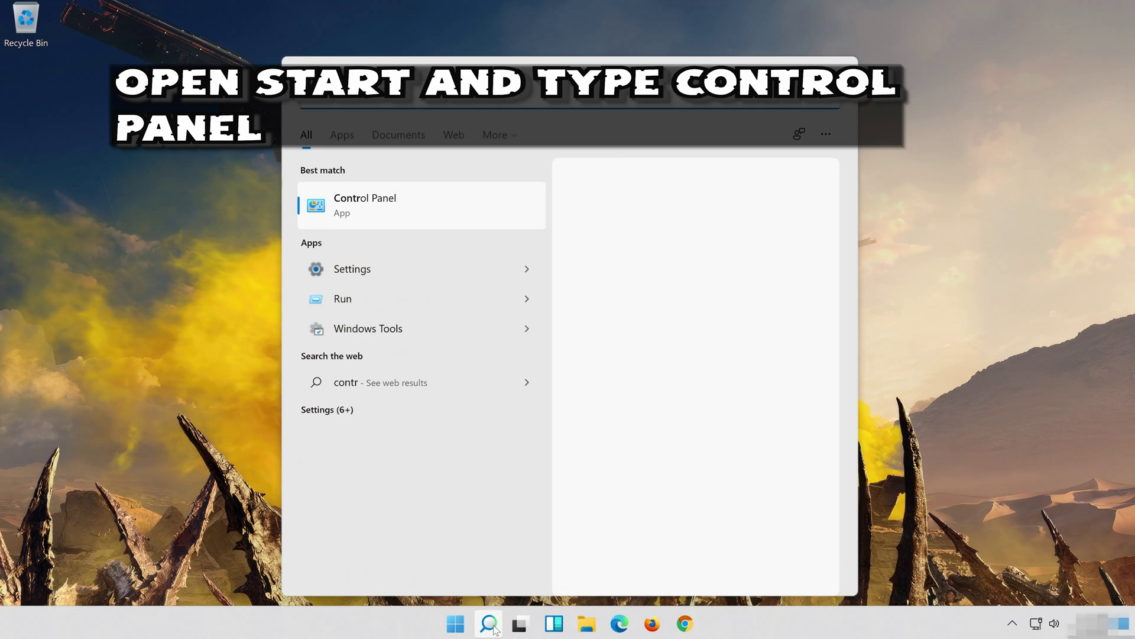
{"action": "type", "text": "ol pane"}
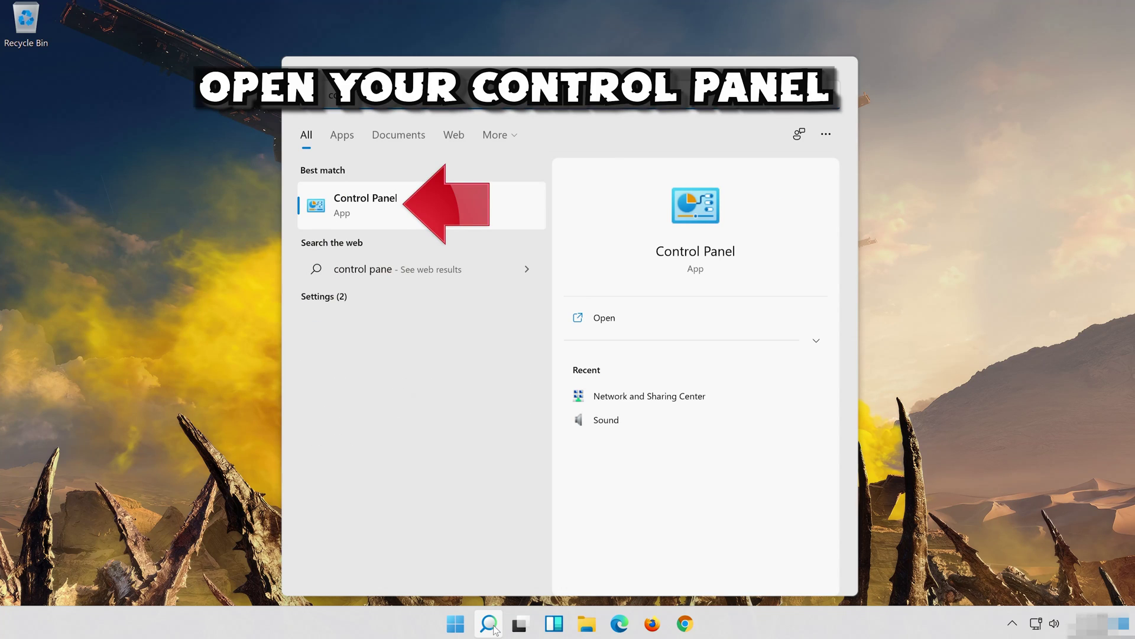
{"action": "type", "text": "l"}
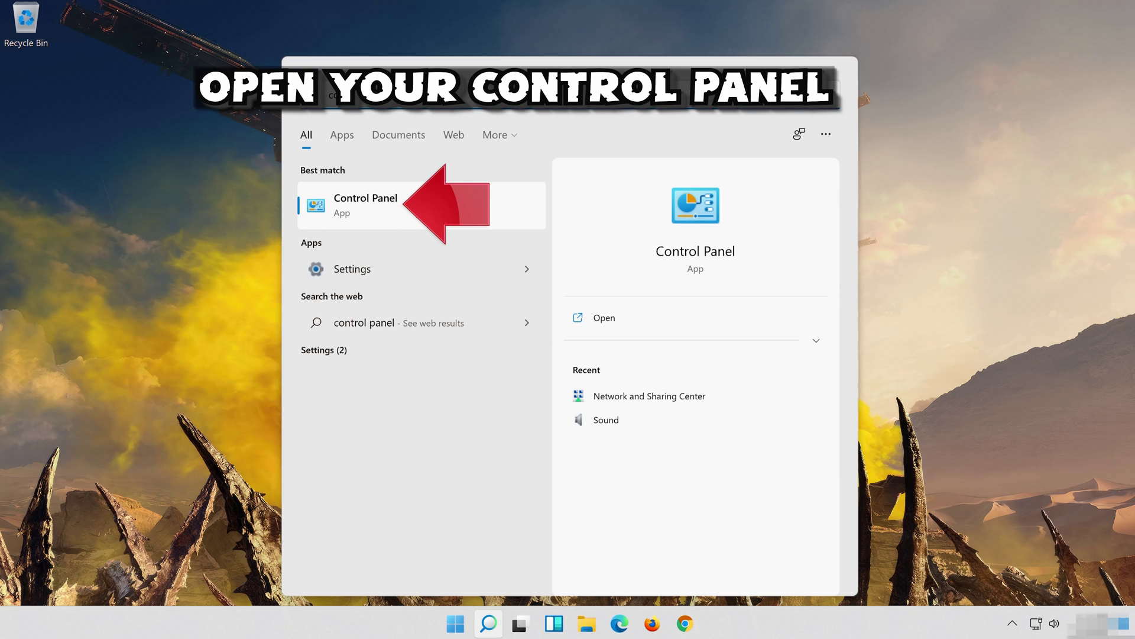
{"action": "left_click", "coordinate": [473, 203]}
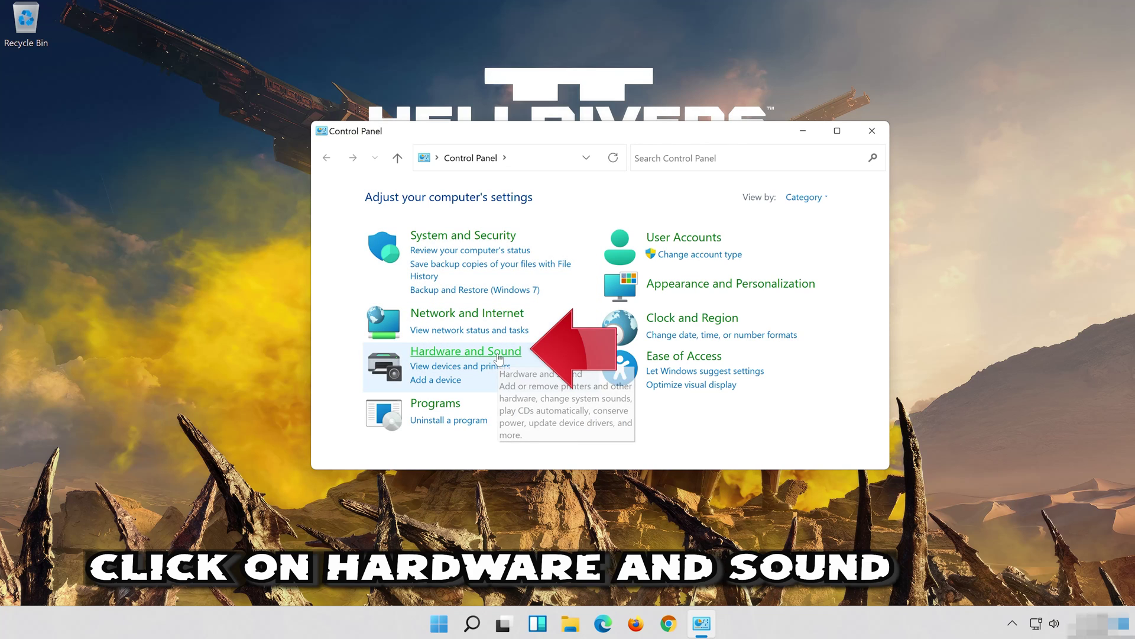
{"action": "left_click", "coordinate": [497, 356]}
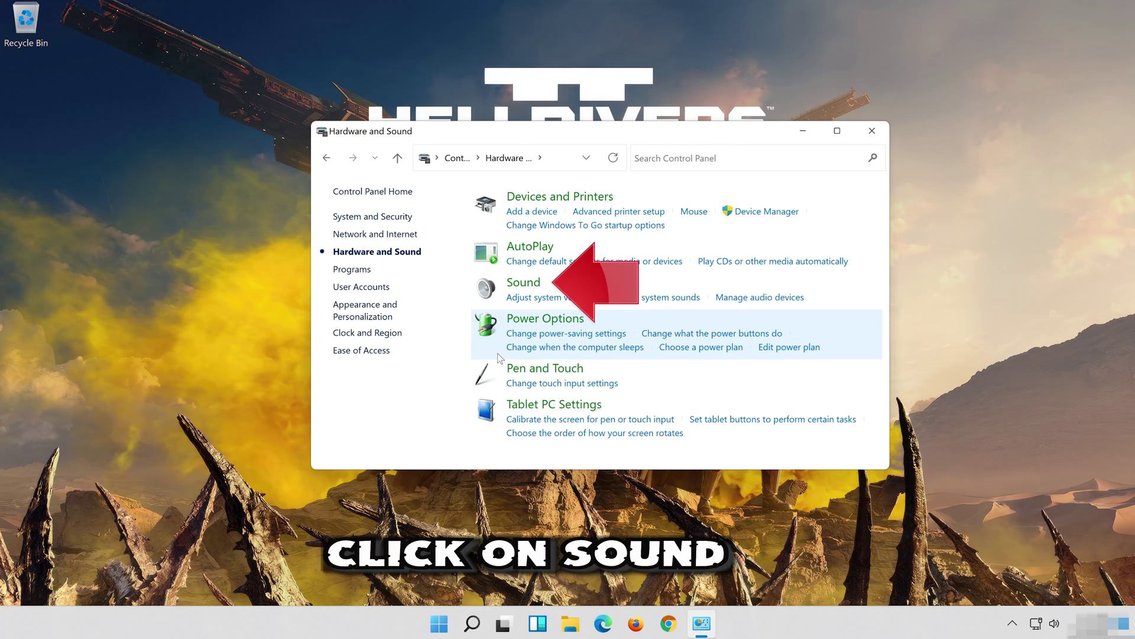
{"action": "left_click", "coordinate": [514, 286]}
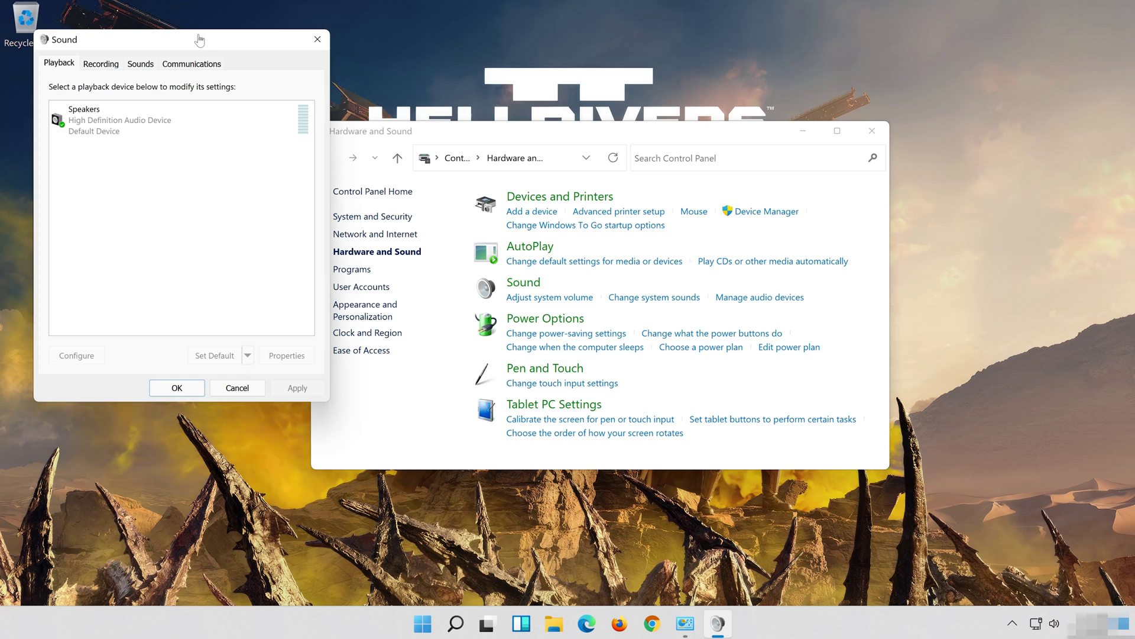
Open the properties of the Speakers playback device and show its advanced settings
{"action": "left_click_drag", "start_coordinate": [200, 40], "coordinate": [612, 104]}
{"action": "left_click", "coordinate": [579, 197]}
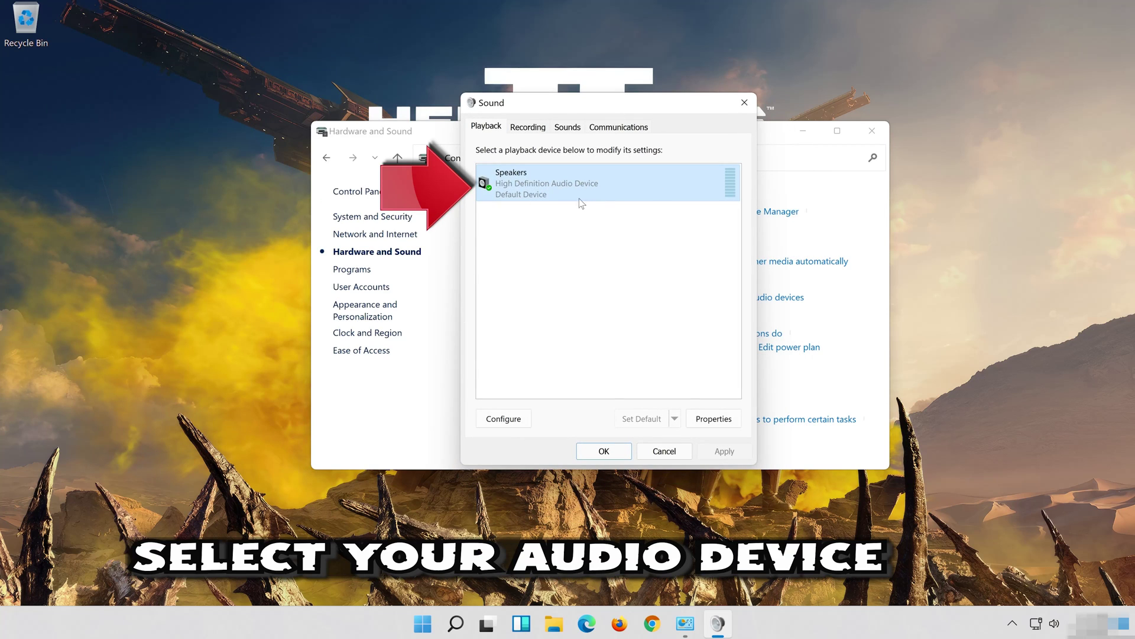
{"action": "right_click", "coordinate": [603, 193]}
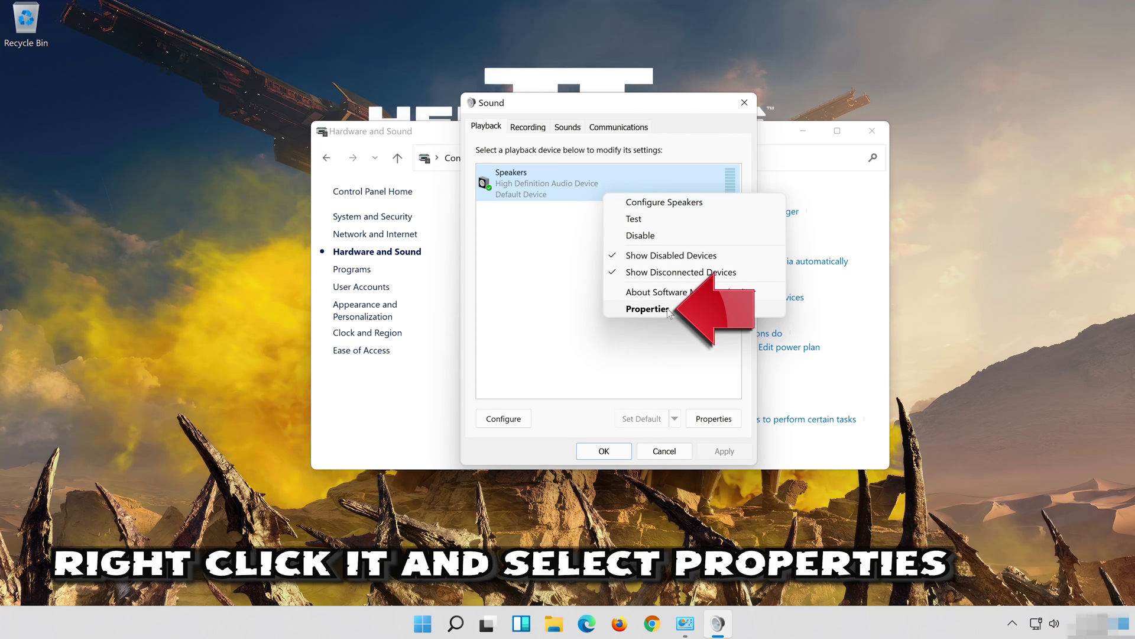
{"action": "left_click", "coordinate": [647, 309]}
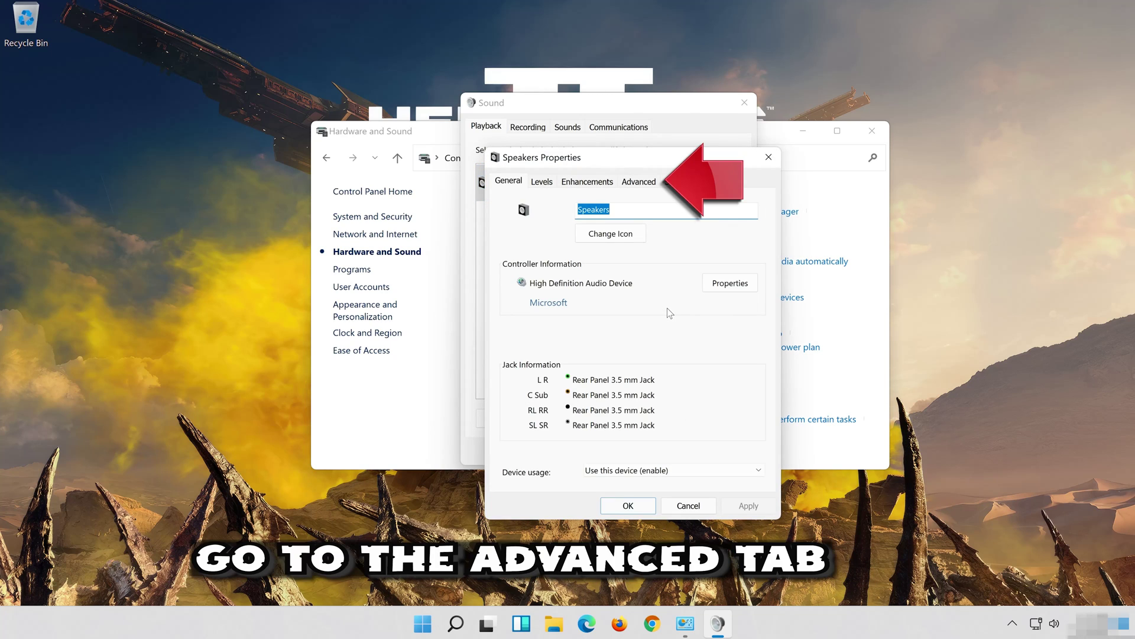
{"action": "left_click", "coordinate": [645, 181]}
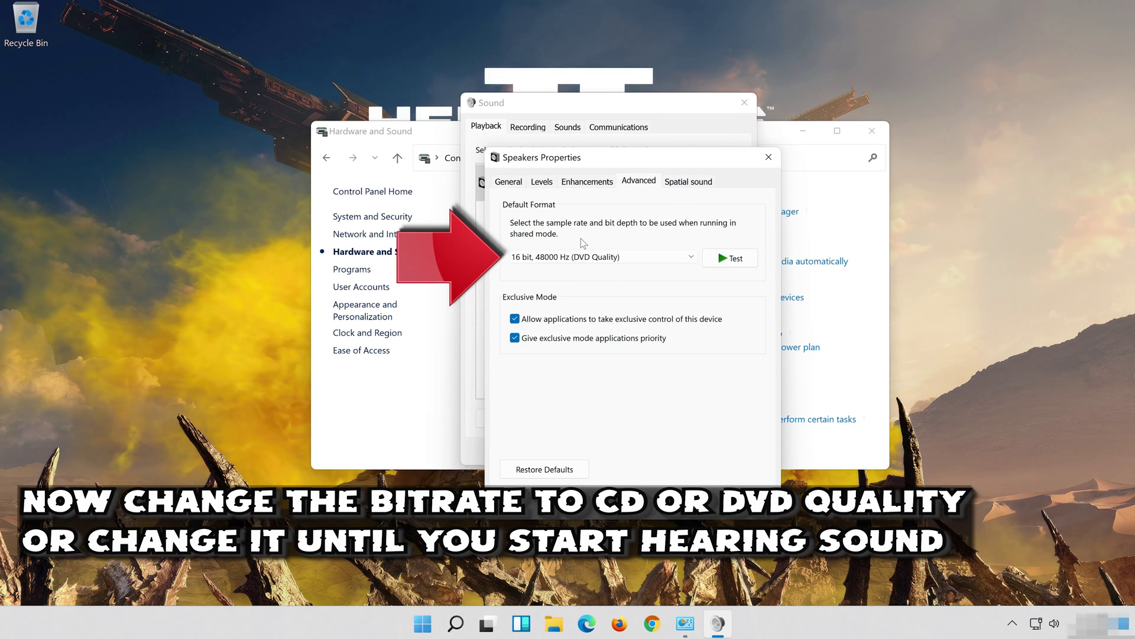
Set the speakers' default format to 16 bit, 48000 Hz (DVD Quality), confirm it and close the Sound dialog
{"action": "left_click", "coordinate": [579, 256]}
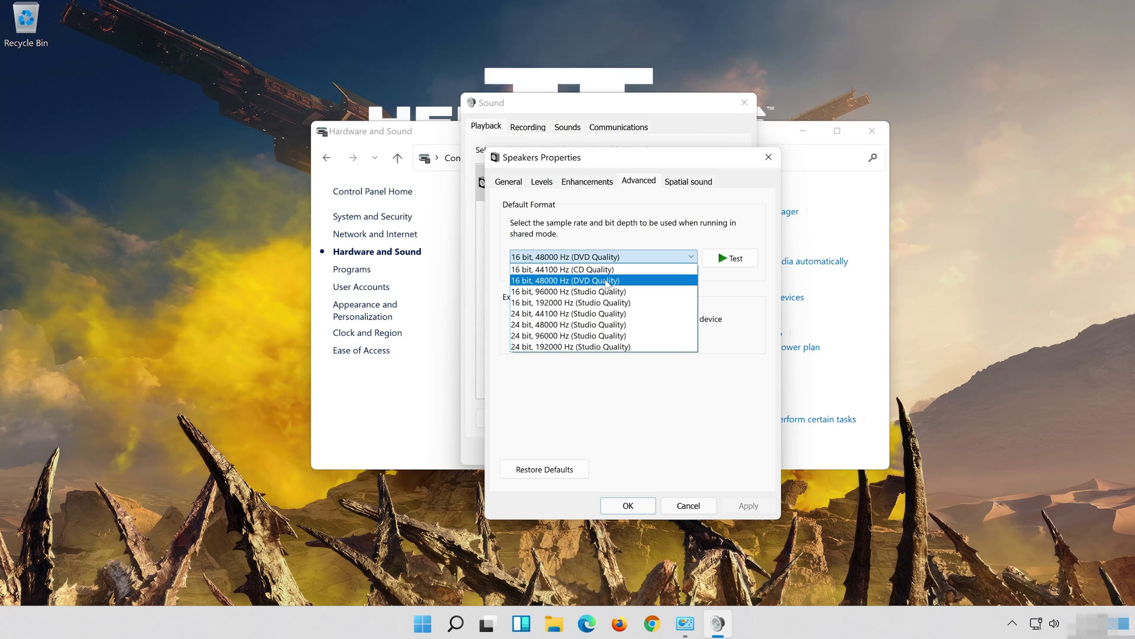
{"action": "left_click", "coordinate": [609, 281]}
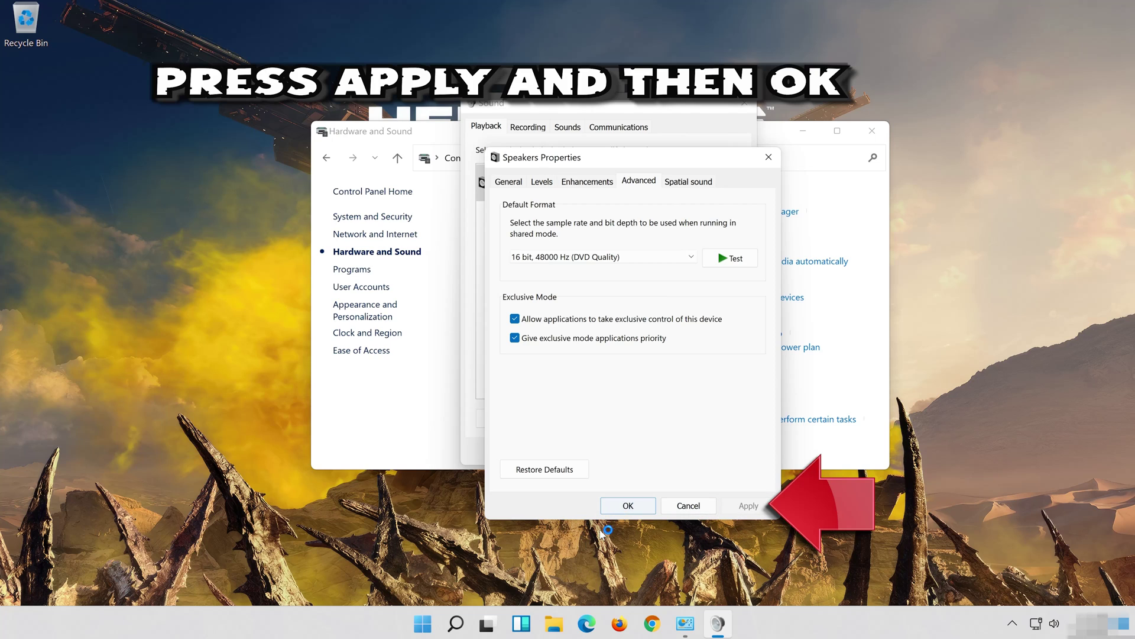
{"action": "left_click", "coordinate": [628, 506]}
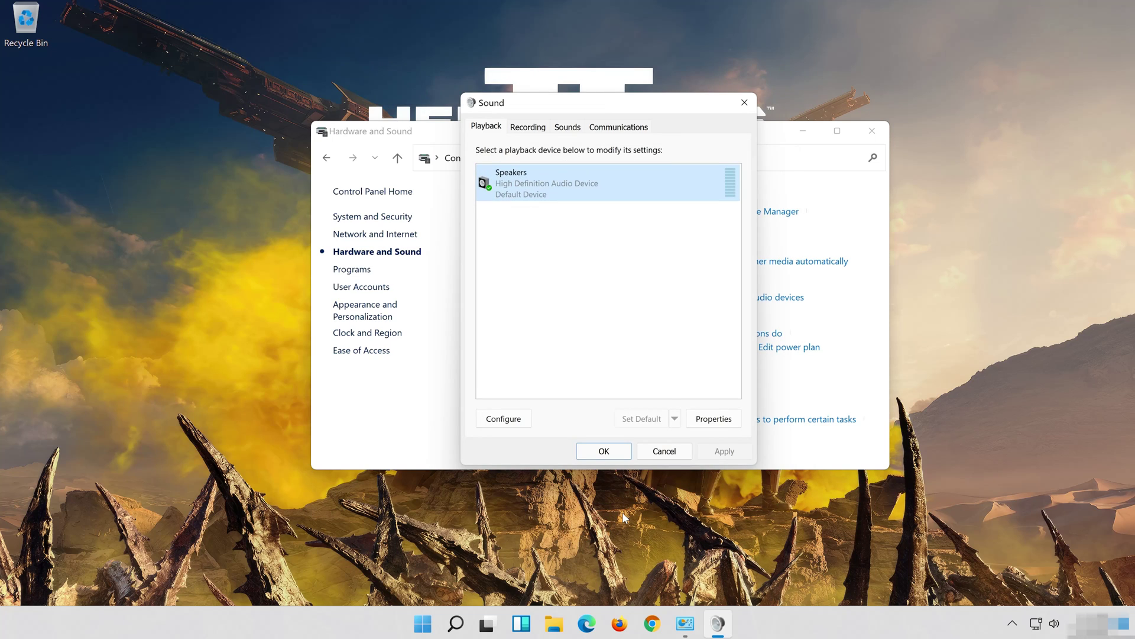
{"action": "left_click", "coordinate": [589, 452]}
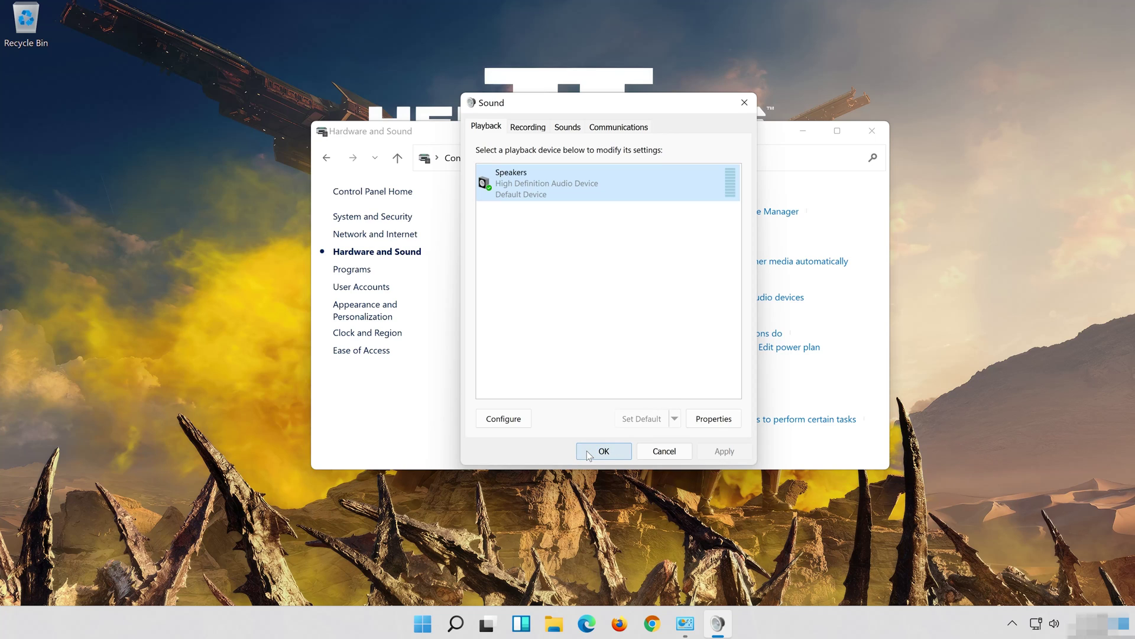
{"action": "left_click", "coordinate": [587, 451]}
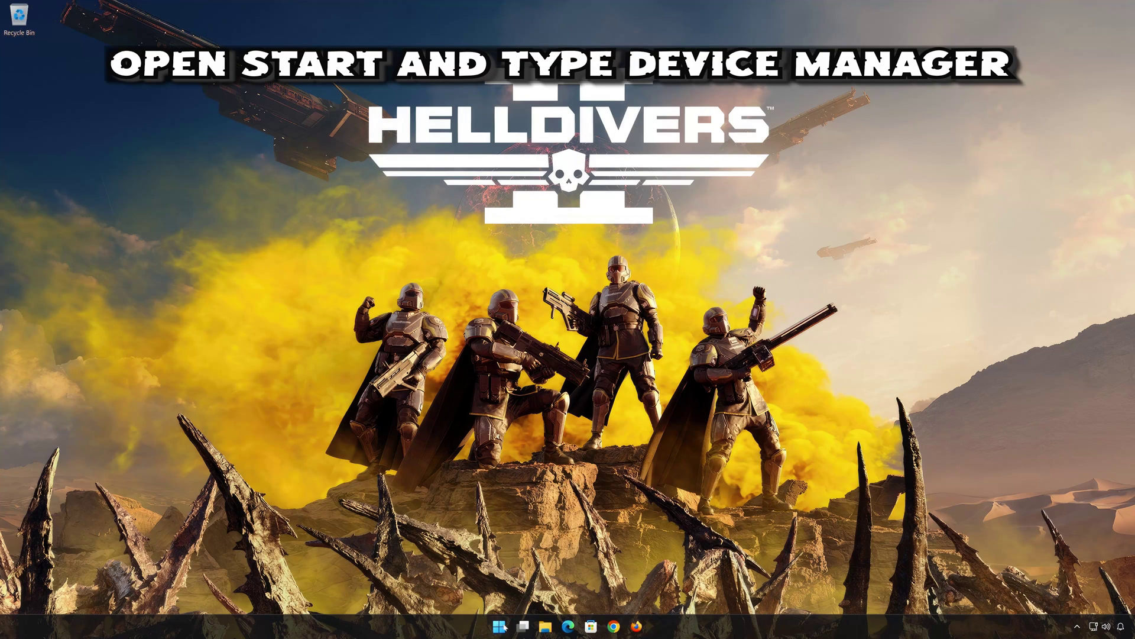
Search Windows for "device manager", open Device Manager and move its window to the middle of the desktop
{"action": "left_click", "coordinate": [506, 626]}
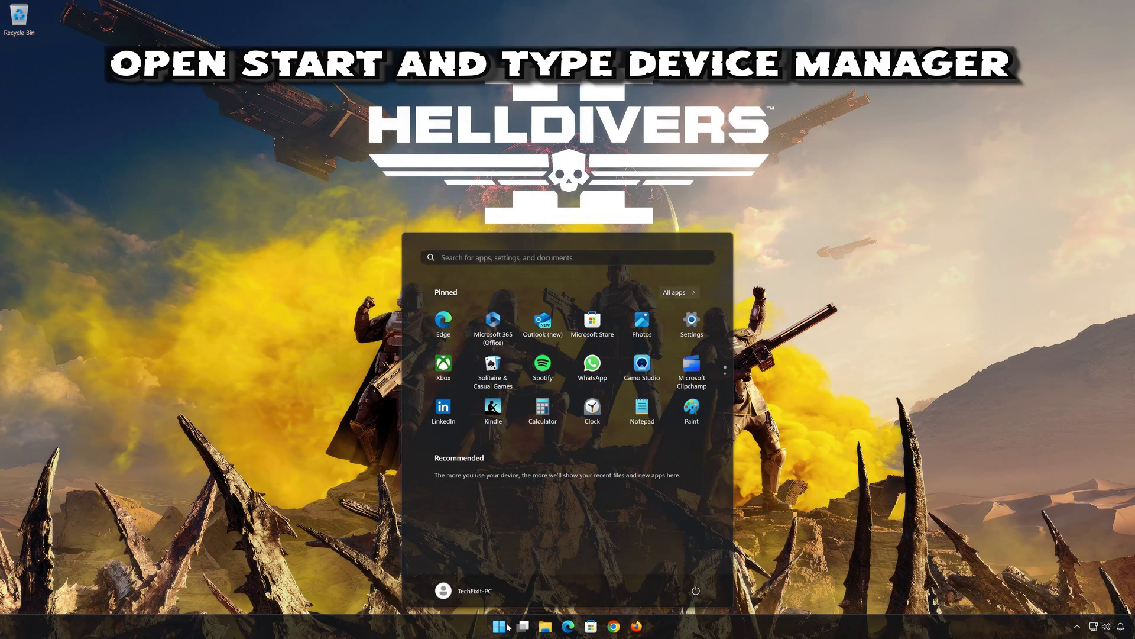
{"action": "type", "text": "device"}
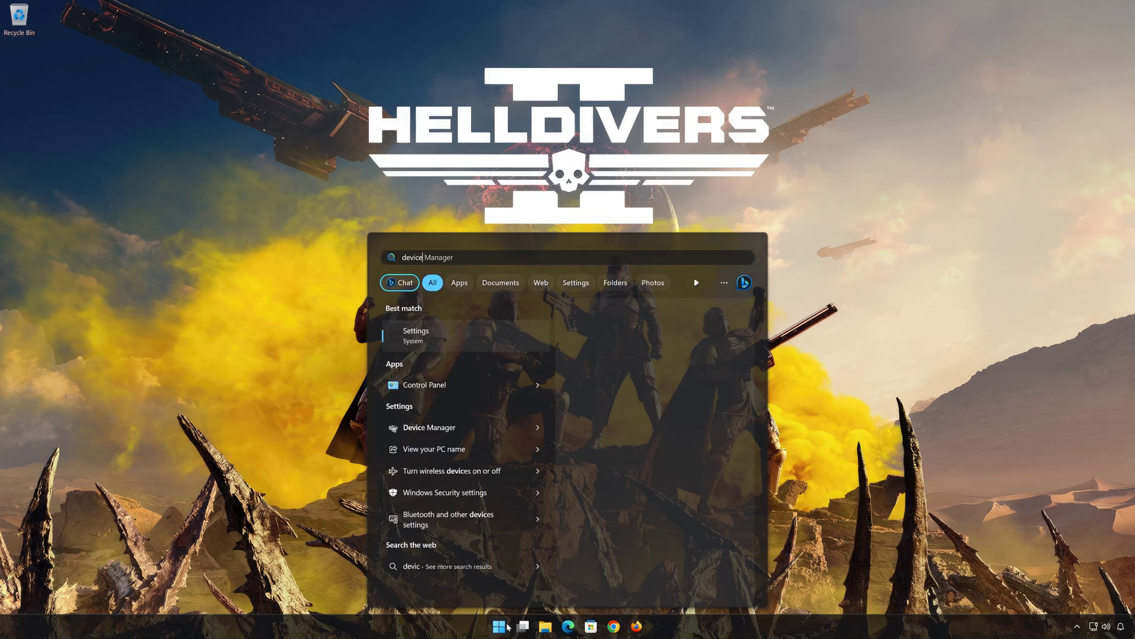
{"action": "type", "text": " manager"}
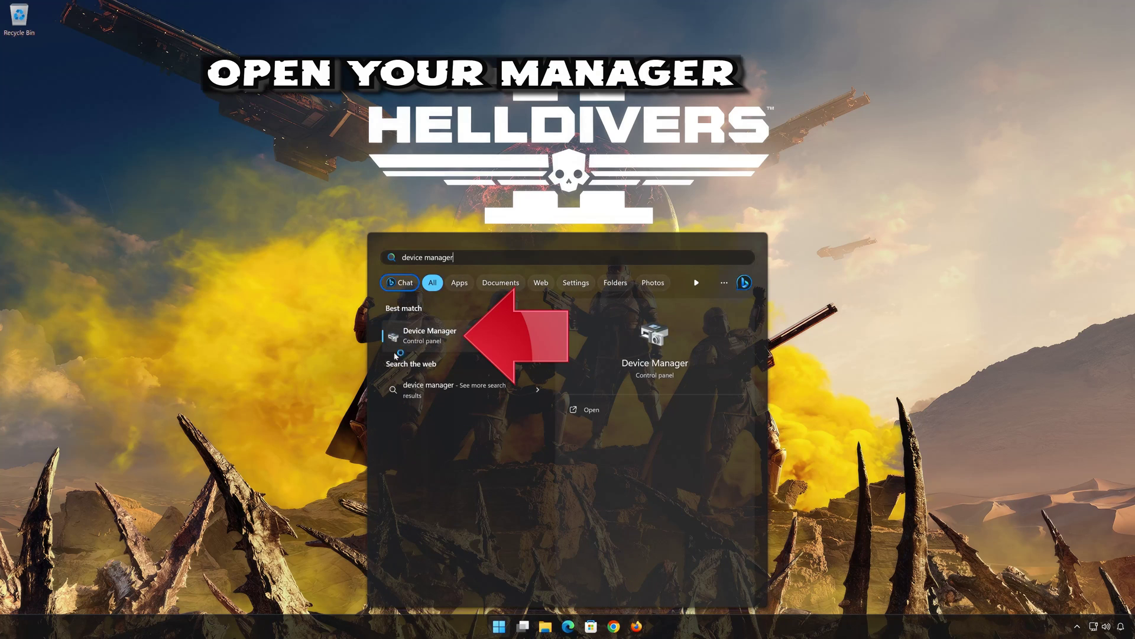
{"action": "left_click", "coordinate": [448, 340]}
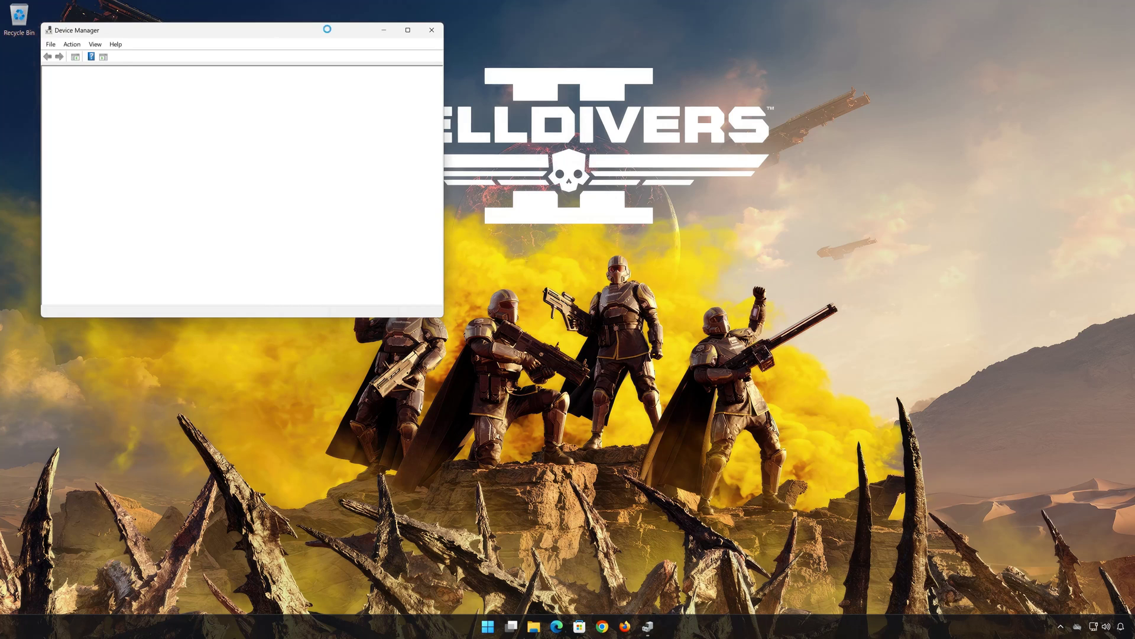
{"action": "left_click_drag", "start_coordinate": [327, 29], "coordinate": [698, 139]}
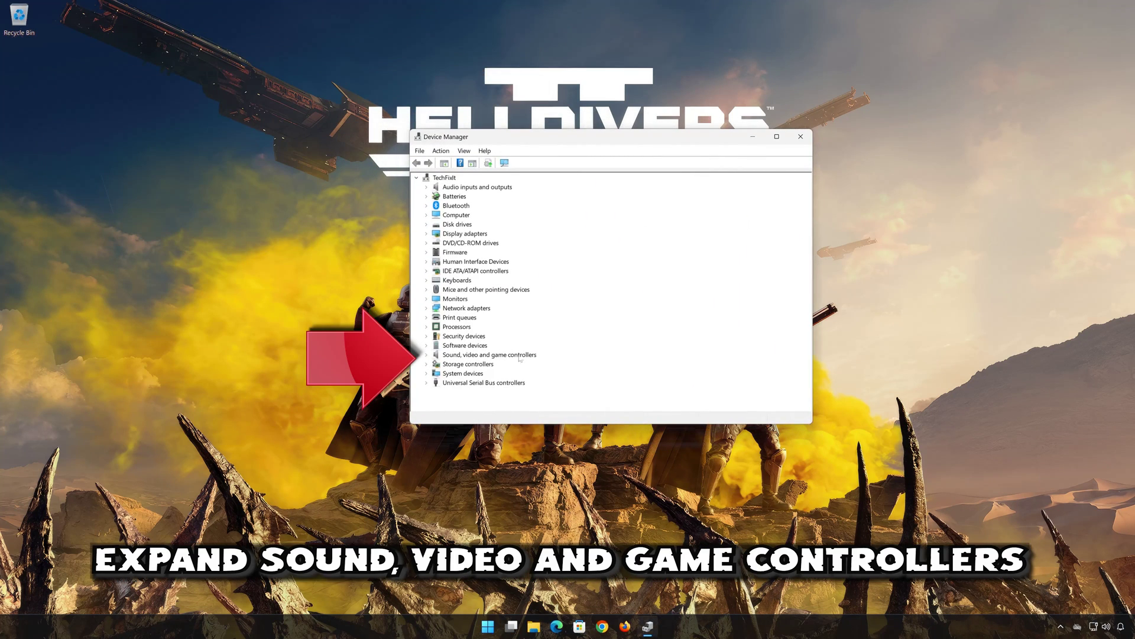
Open the driver properties of the High Definition Audio Device under Sound, video and game controllers
{"action": "left_click", "coordinate": [426, 355]}
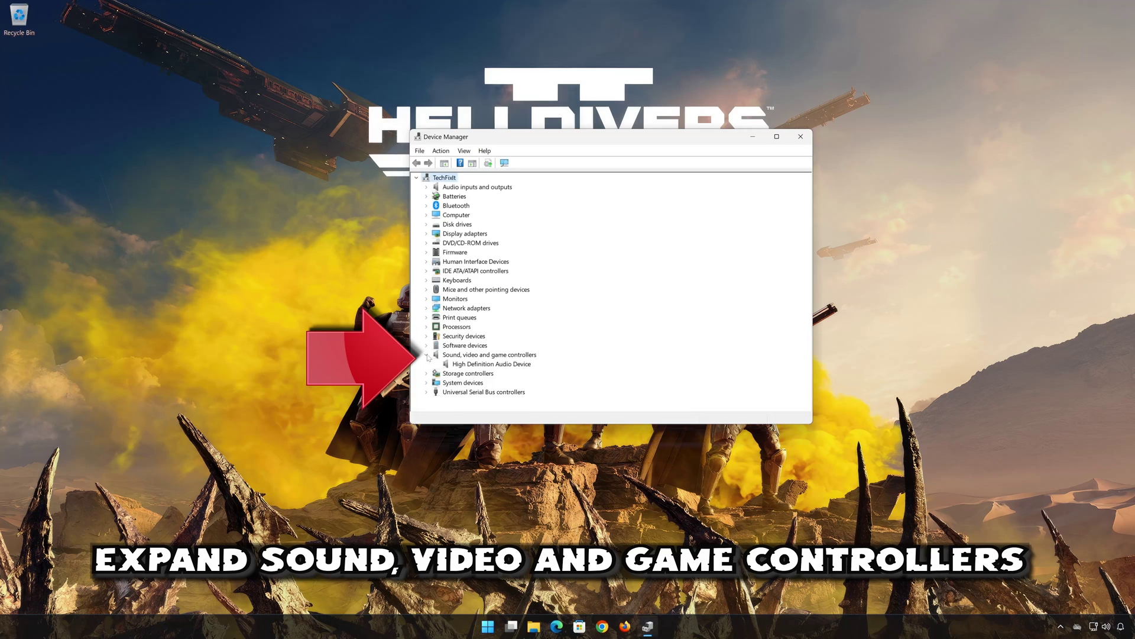
{"action": "left_click", "coordinate": [463, 364]}
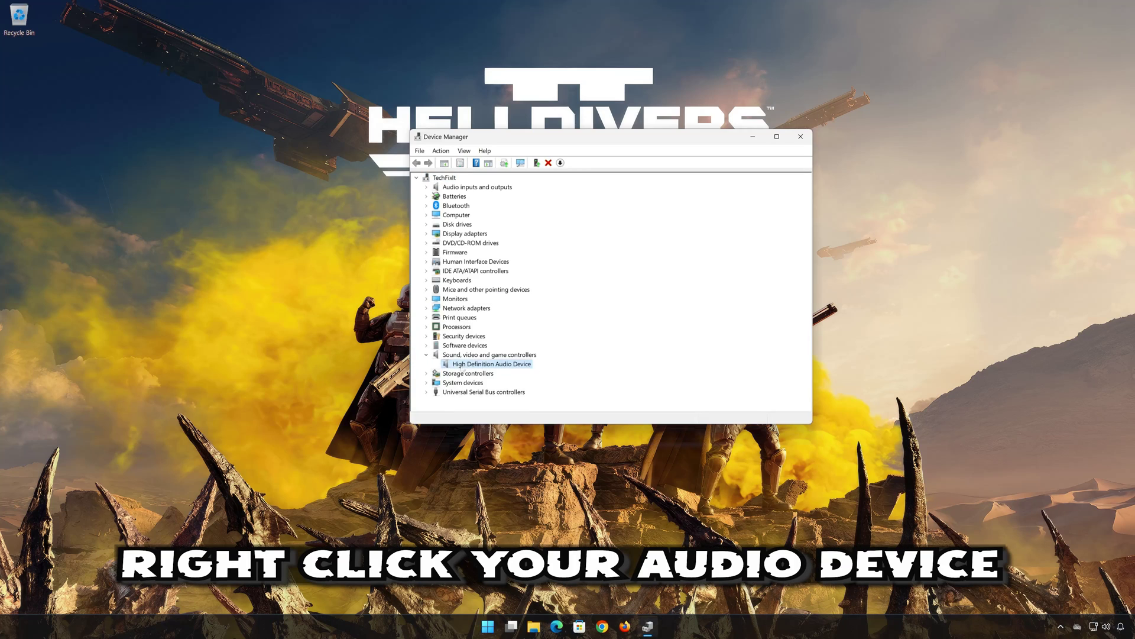
{"action": "right_click", "coordinate": [494, 365]}
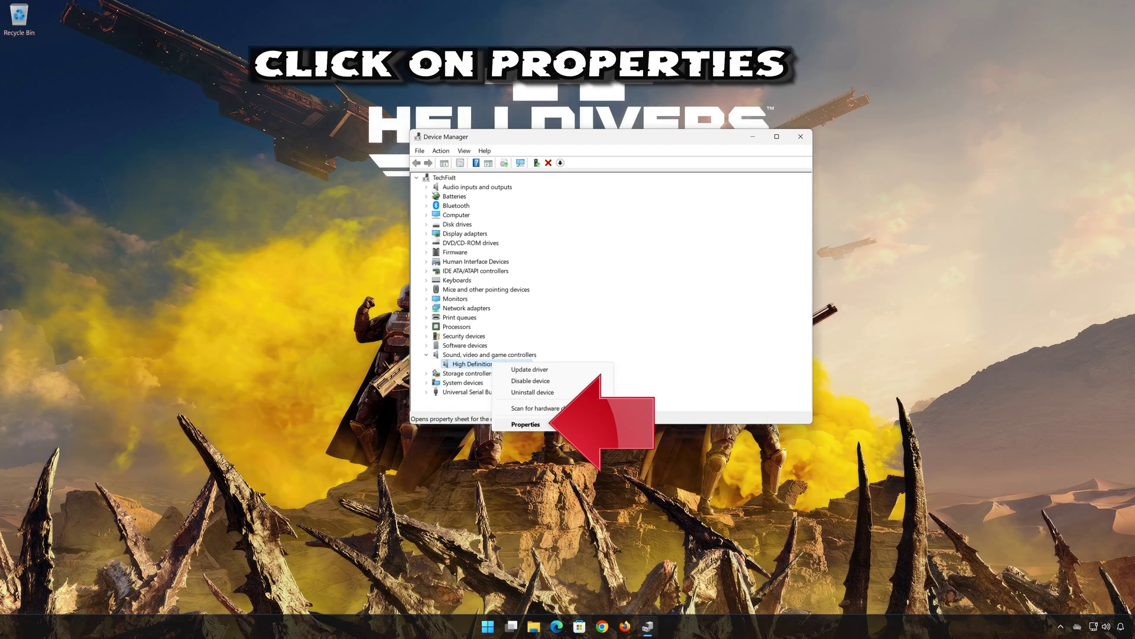
{"action": "left_click", "coordinate": [553, 426]}
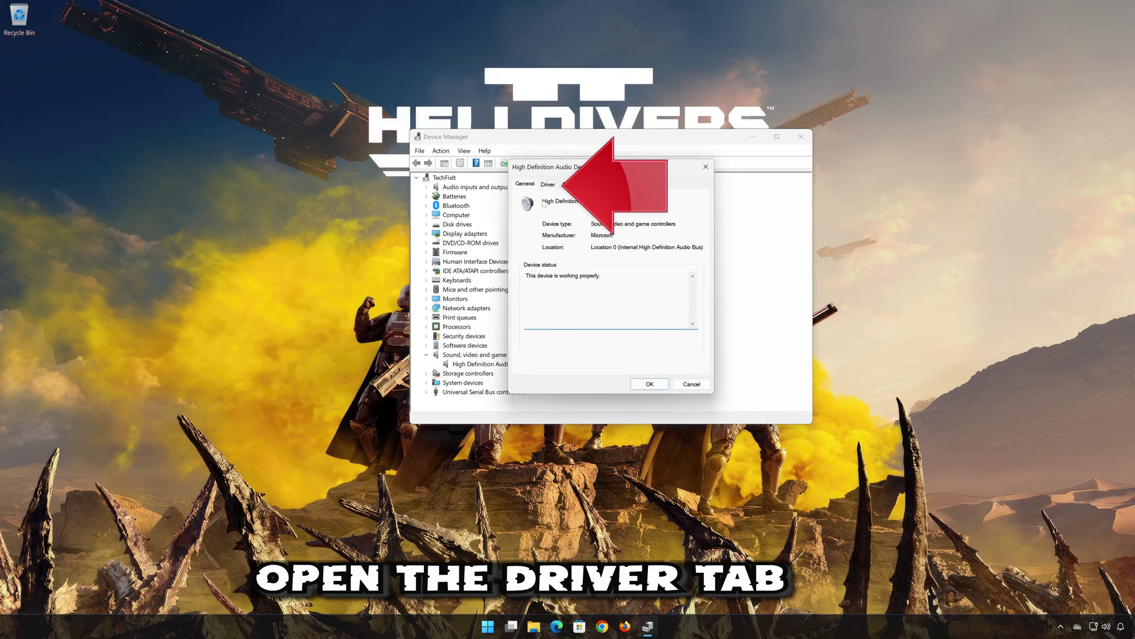
{"action": "left_click", "coordinate": [547, 185]}
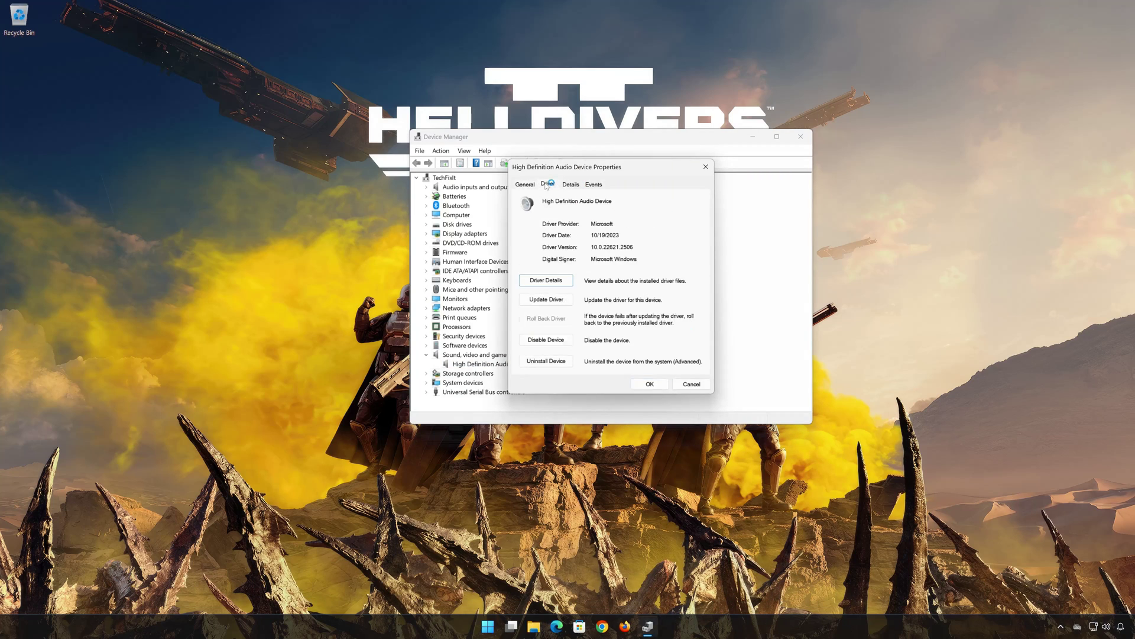
Update the driver manually by picking High Definition Audio Device from the computer's available drivers, accept the compatibility warning and close the wizard
{"action": "left_click", "coordinate": [550, 302]}
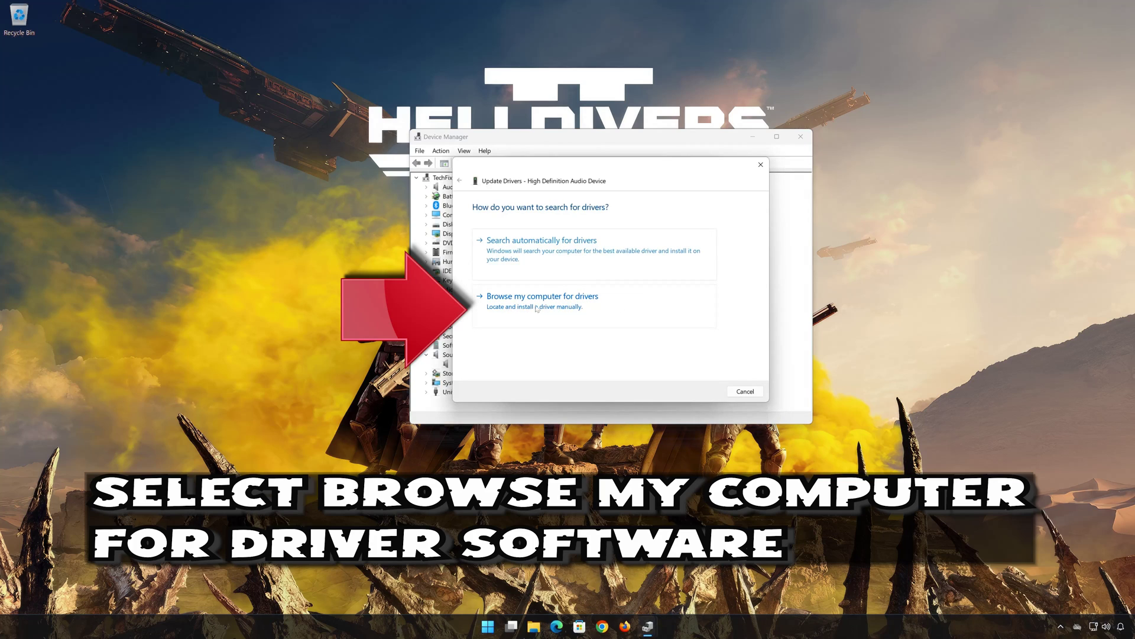
{"action": "left_click", "coordinate": [540, 301]}
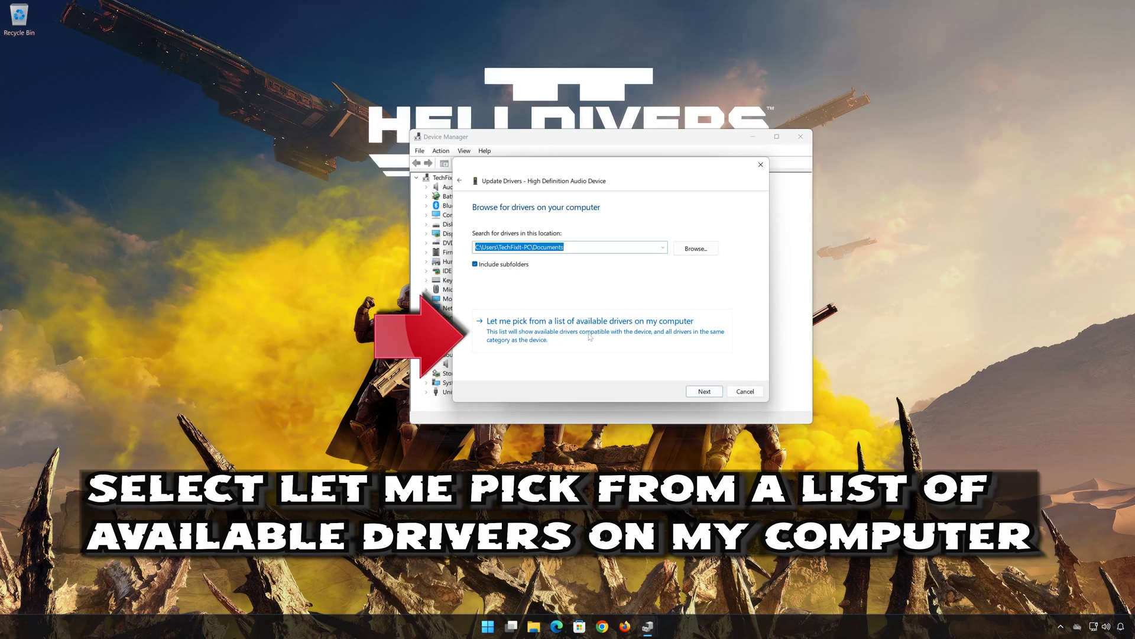
{"action": "left_click", "coordinate": [568, 338]}
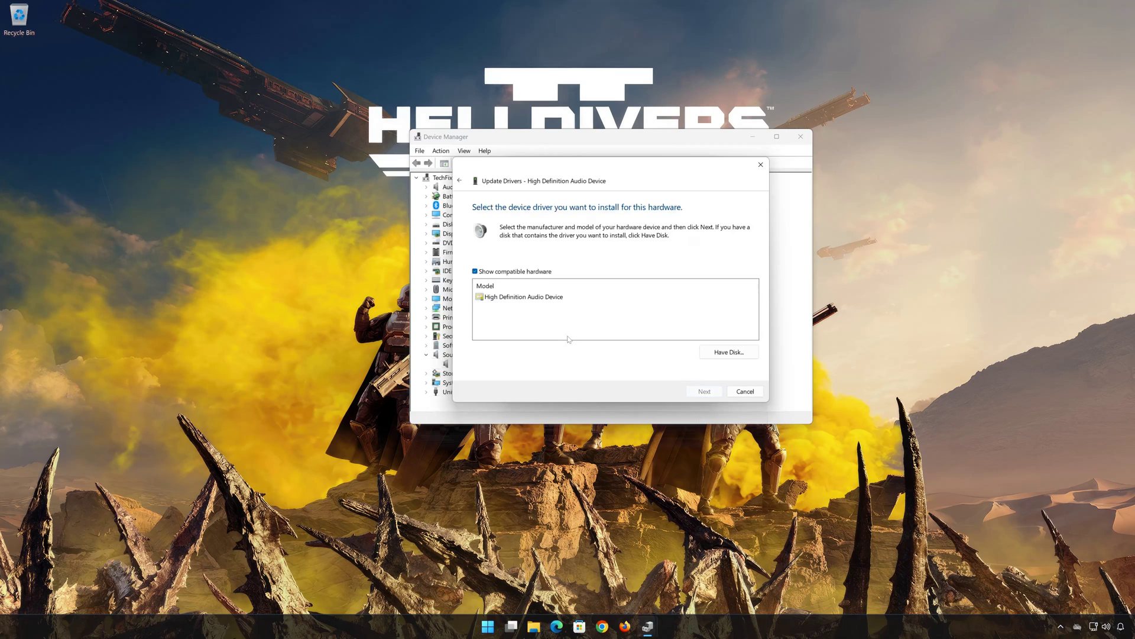
{"action": "left_click", "coordinate": [548, 301]}
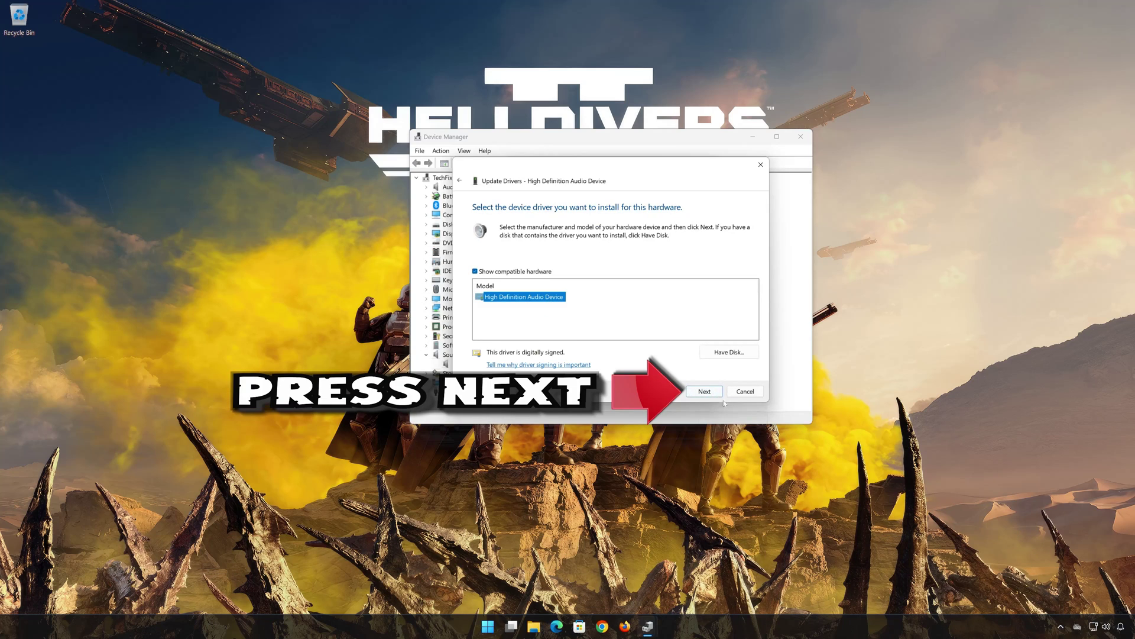
{"action": "left_click", "coordinate": [705, 394]}
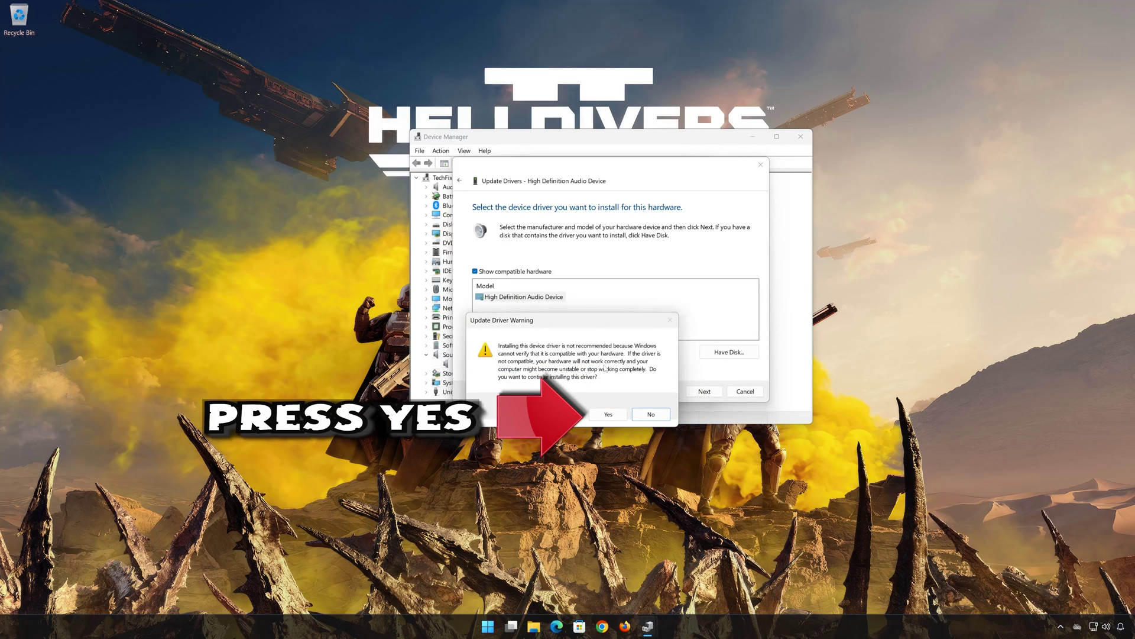
{"action": "left_click", "coordinate": [611, 416]}
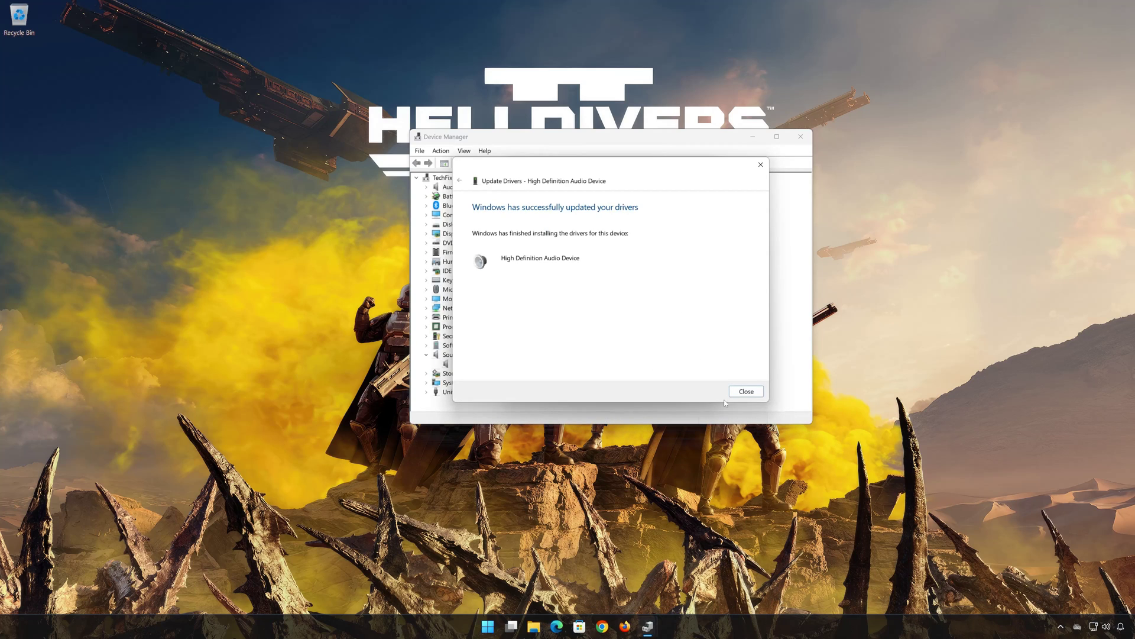
{"action": "left_click", "coordinate": [742, 393]}
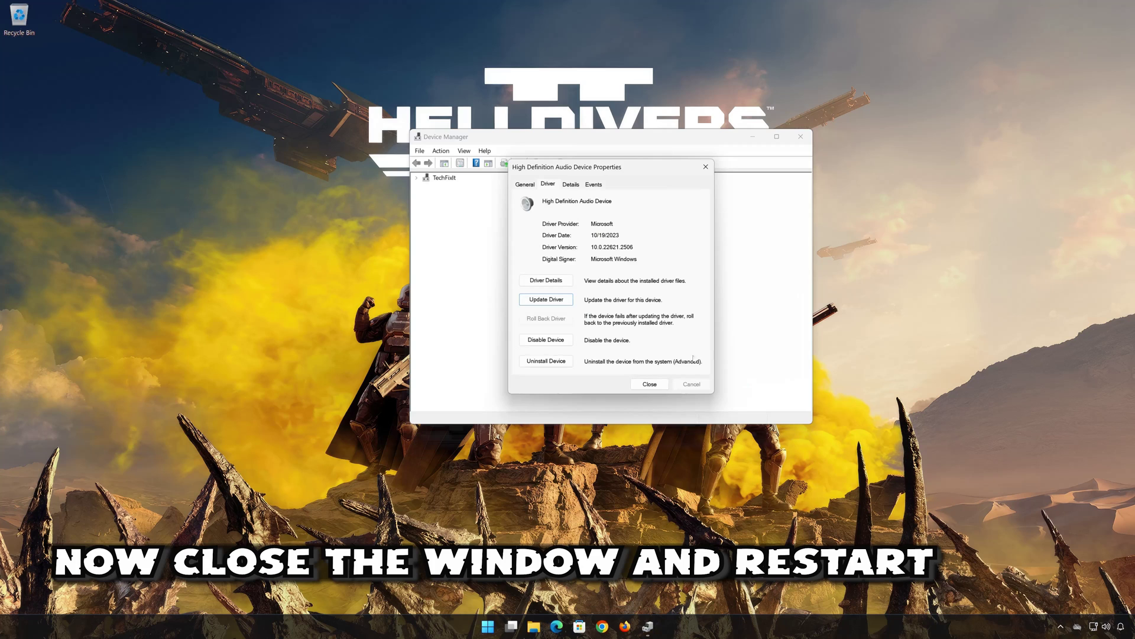
Close the device properties and Device Manager, and restart the computer
{"action": "left_click", "coordinate": [649, 384]}
{"action": "left_click", "coordinate": [801, 137]}
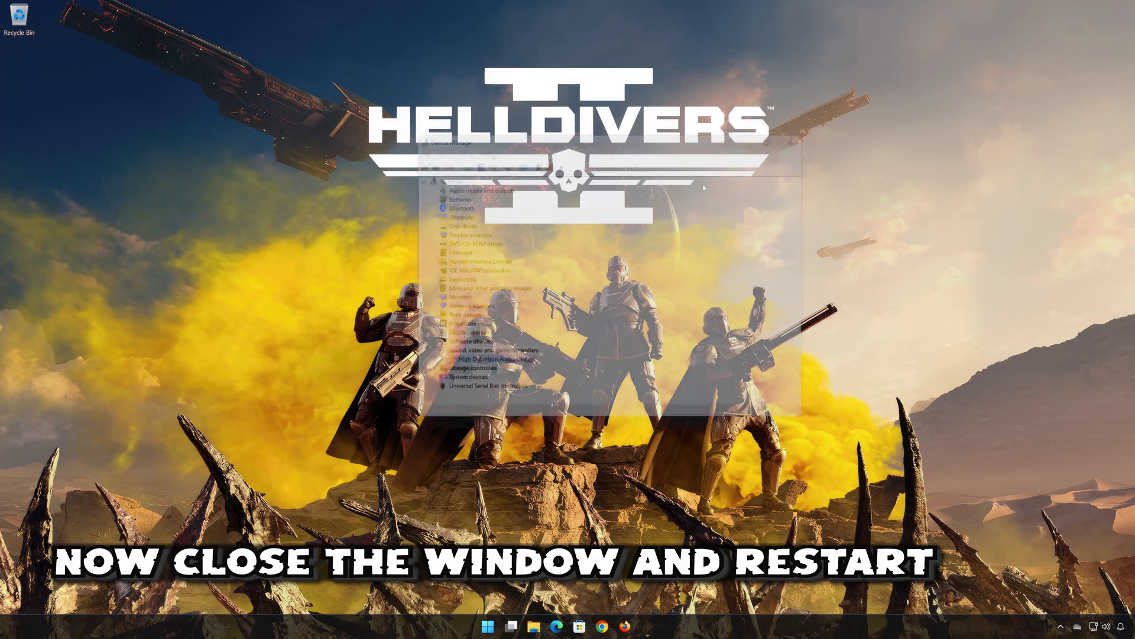
{"action": "left_click", "coordinate": [499, 626]}
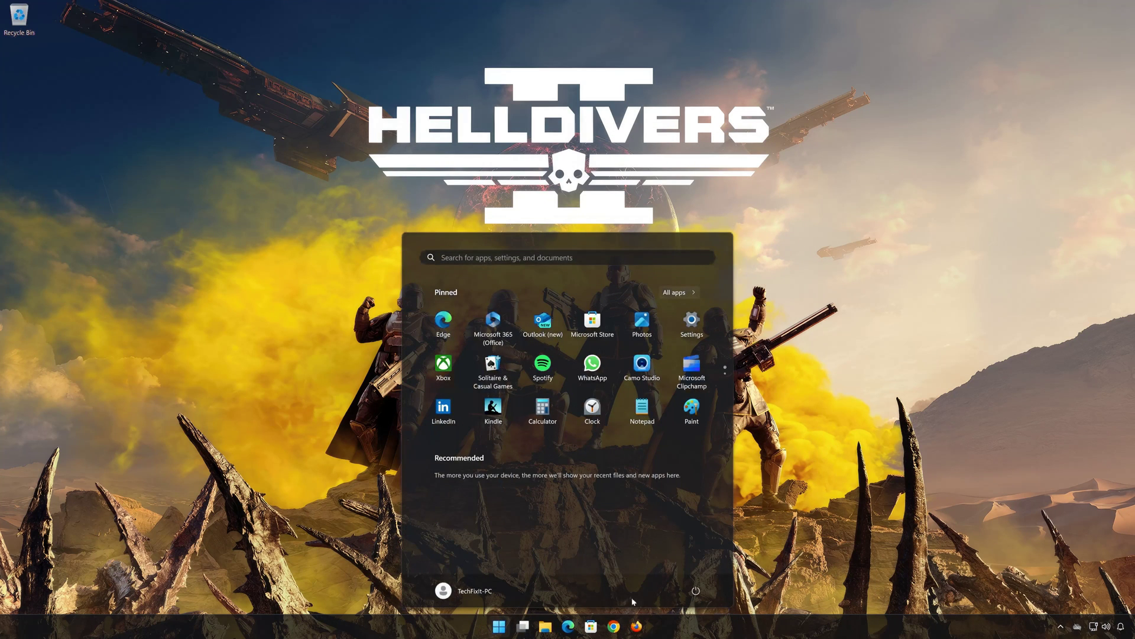
{"action": "left_click", "coordinate": [695, 590]}
{"action": "left_click", "coordinate": [697, 576]}
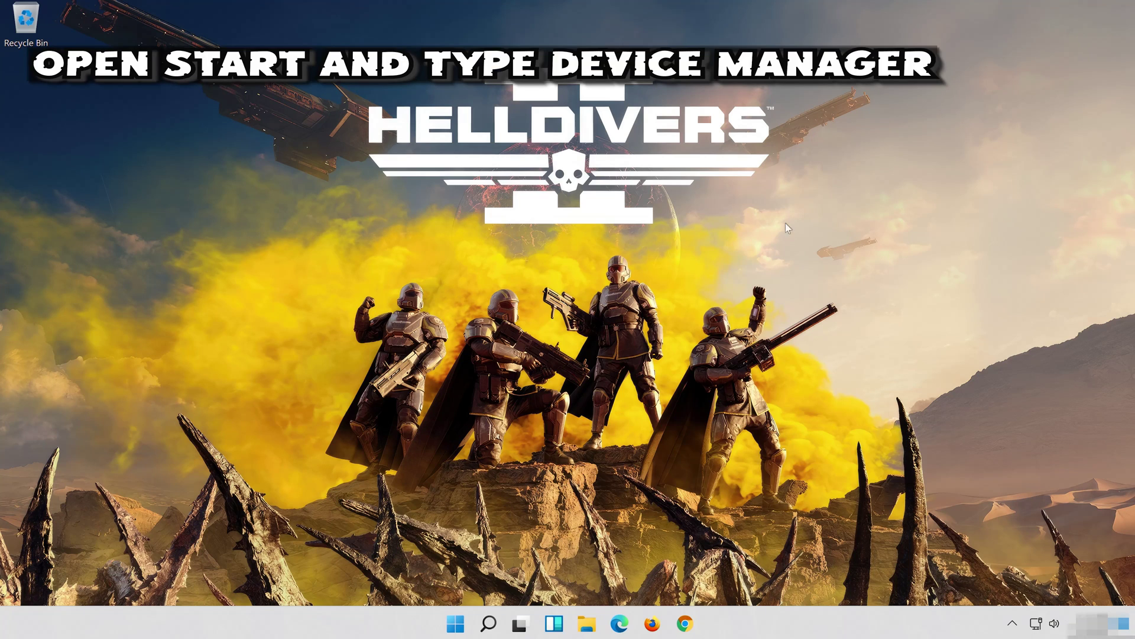
Search Windows for "device manager", open Device Manager and locate the Sound, video and game controllers category
{"action": "left_click", "coordinate": [480, 630]}
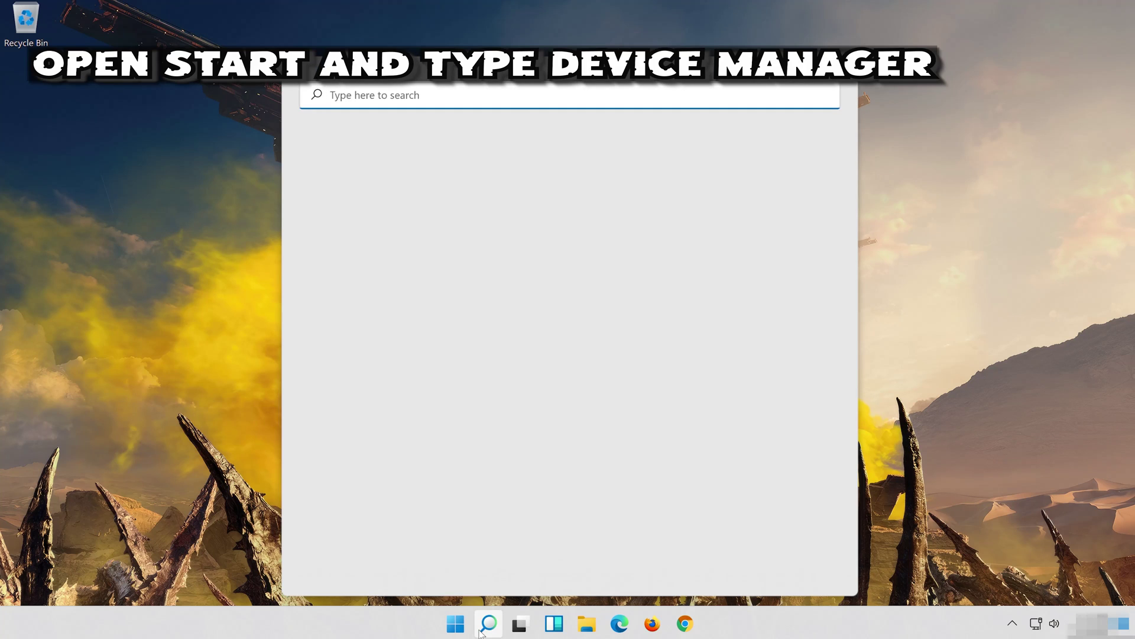
{"action": "type", "text": "device ma"}
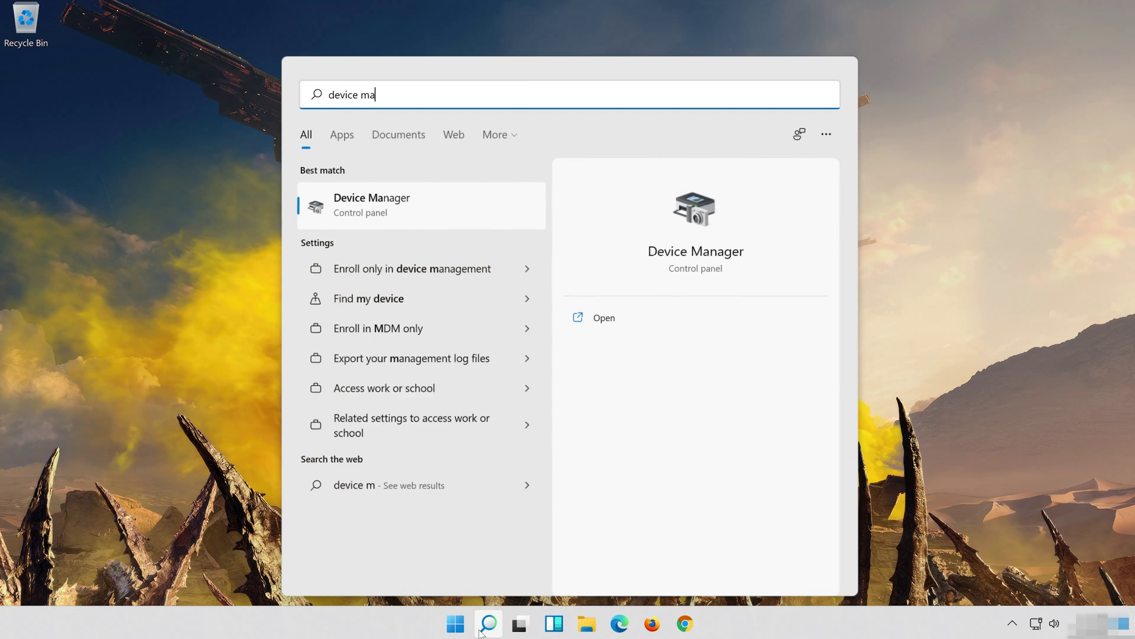
{"action": "type", "text": "nager"}
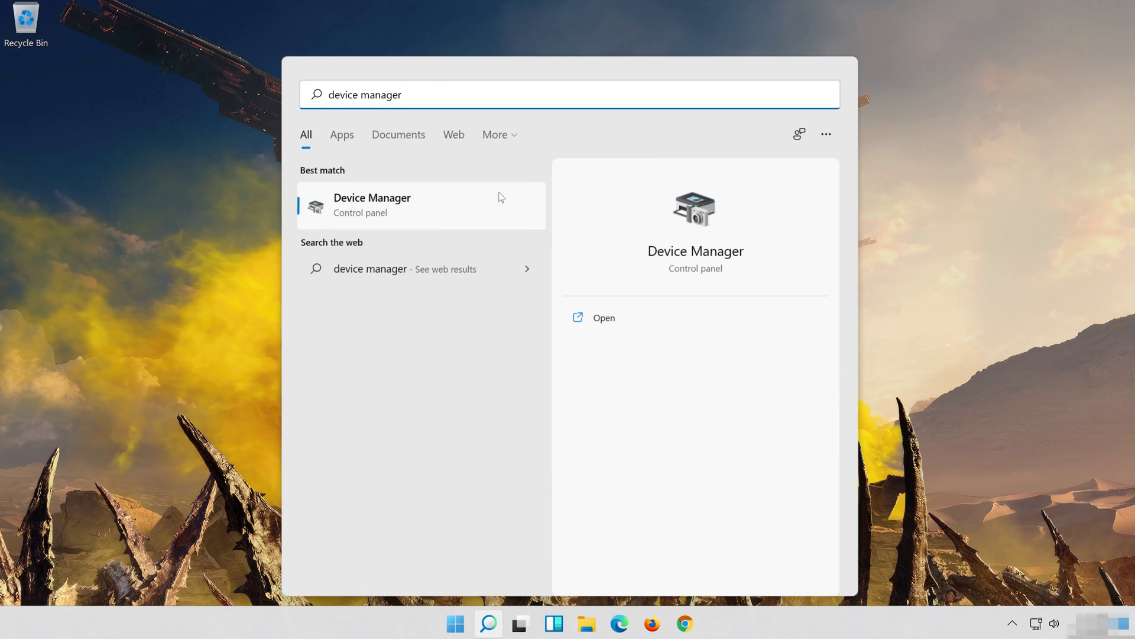
{"action": "left_click", "coordinate": [392, 214]}
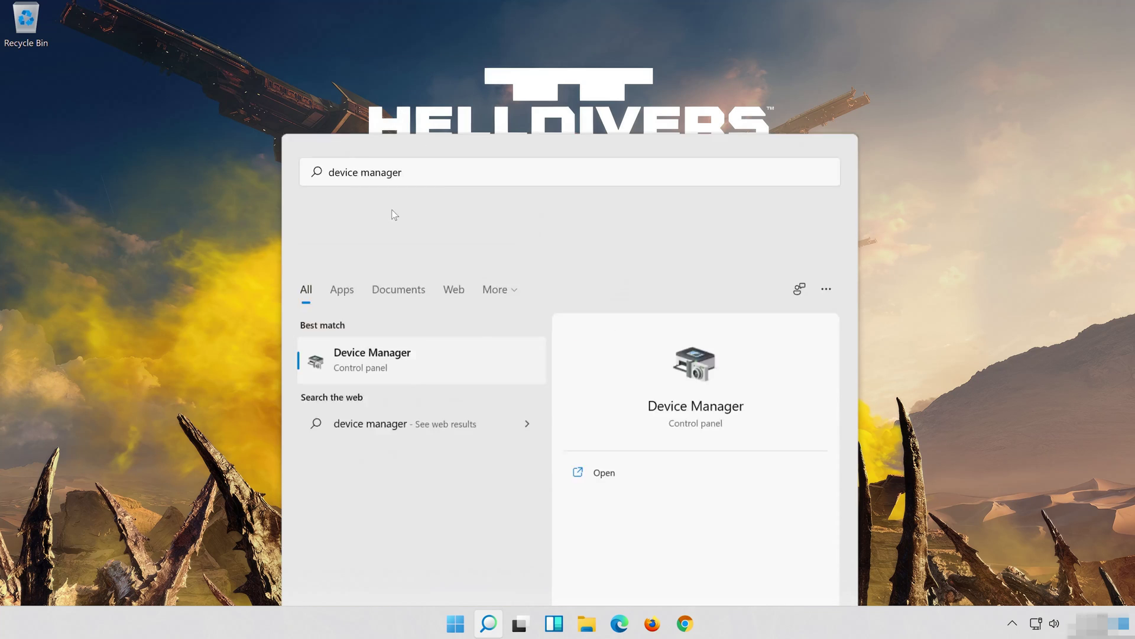
{"action": "left_click_drag", "start_coordinate": [202, 134], "coordinate": [454, 140]}
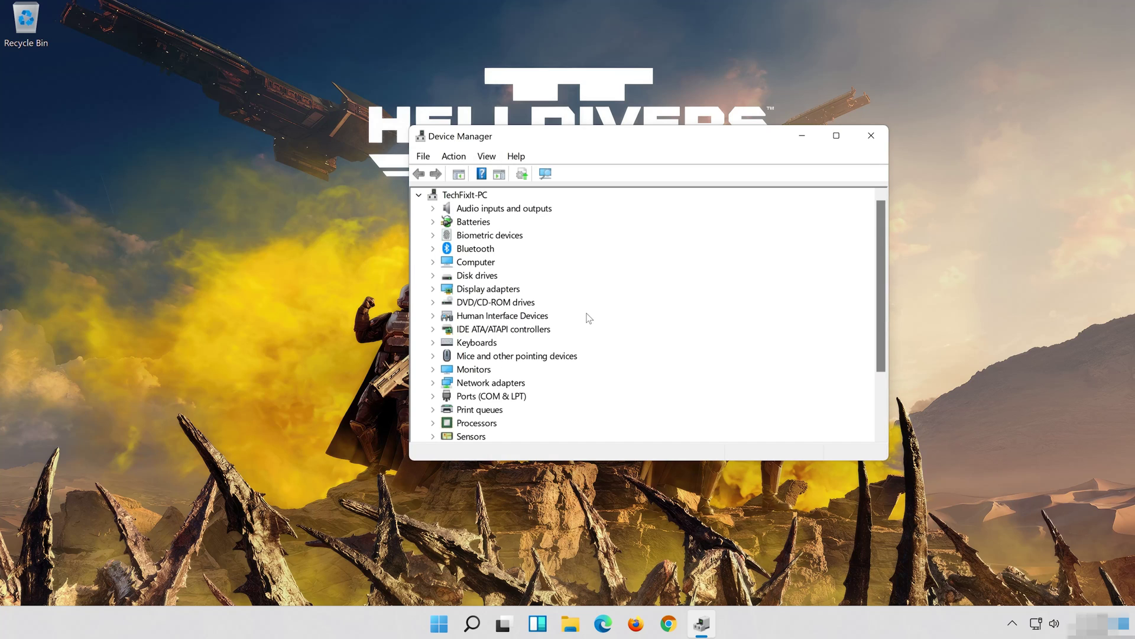
{"action": "scroll", "coordinate": [584, 310], "scroll_direction": "down", "scroll_amount": 2}
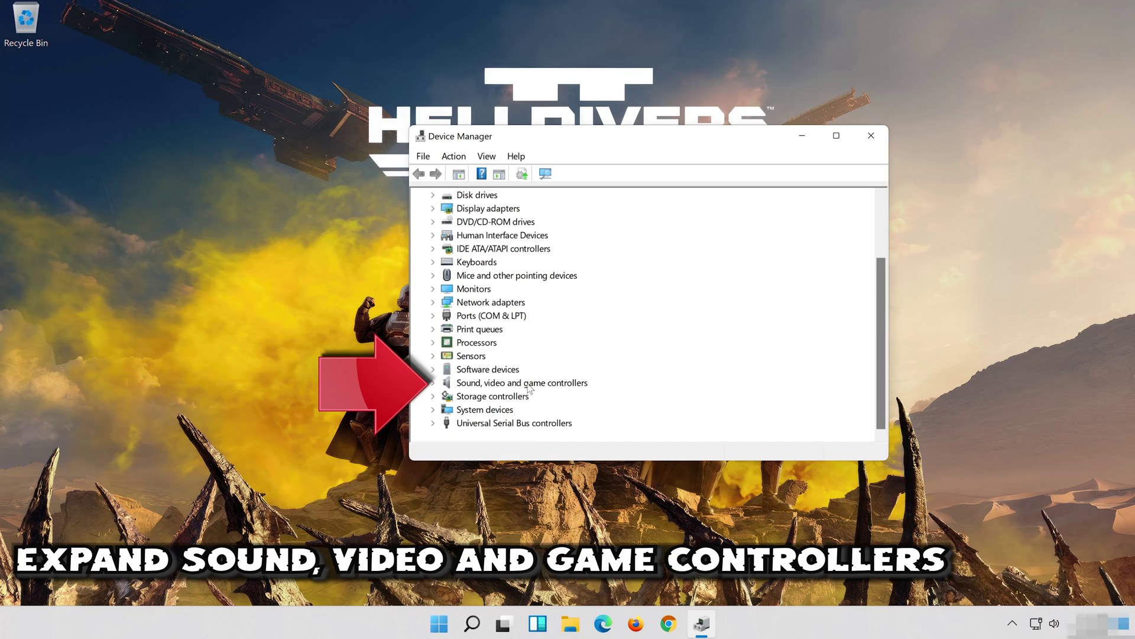
Uninstall the High Definition Audio Device under Sound, video and game controllers through its driver properties, confirming the removal
{"action": "left_click", "coordinate": [433, 382]}
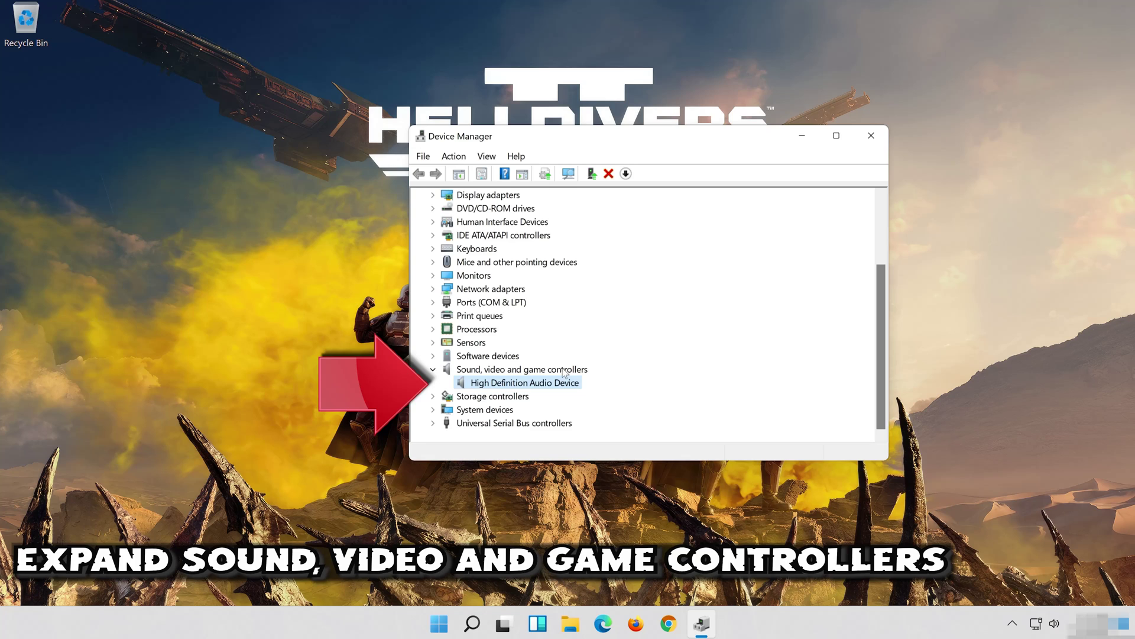
{"action": "right_click", "coordinate": [524, 385]}
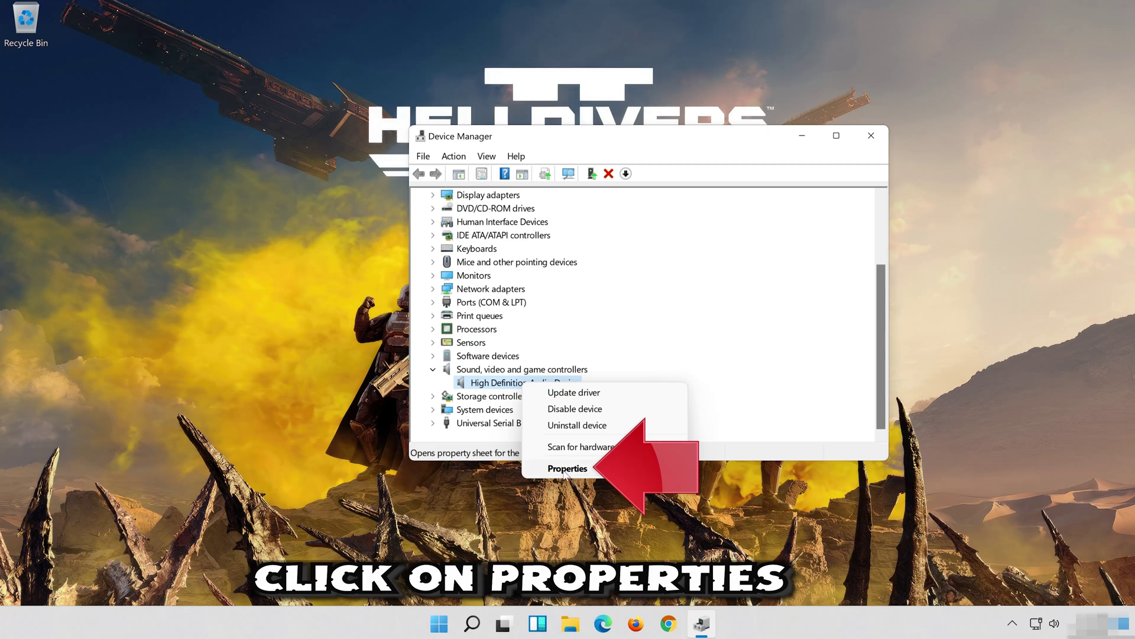
{"action": "left_click", "coordinate": [584, 469]}
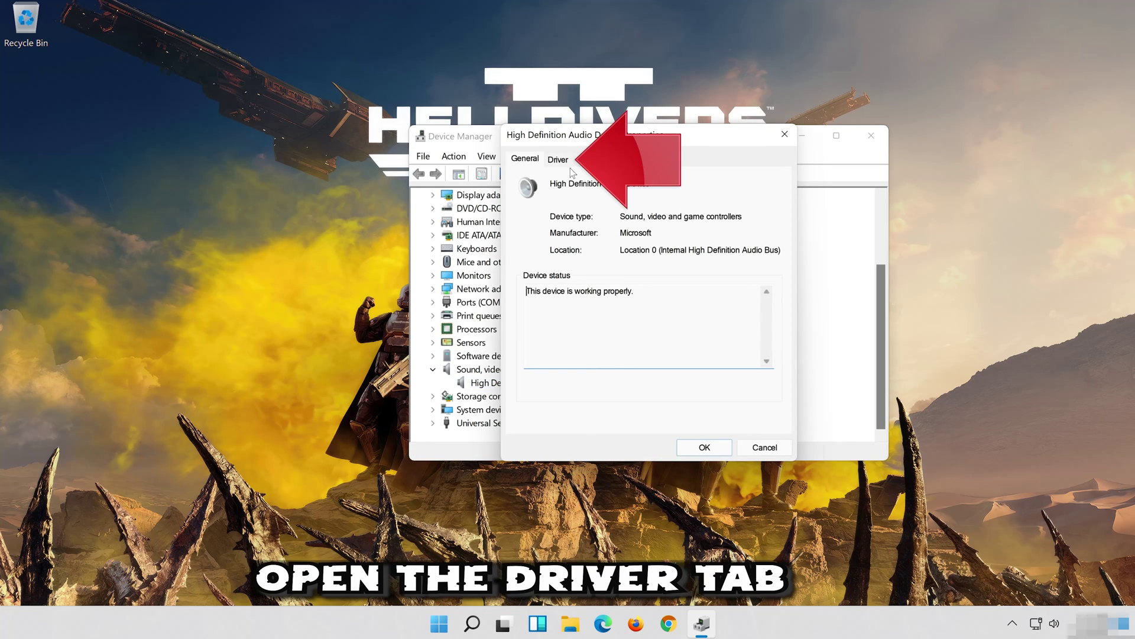
{"action": "left_click", "coordinate": [549, 165]}
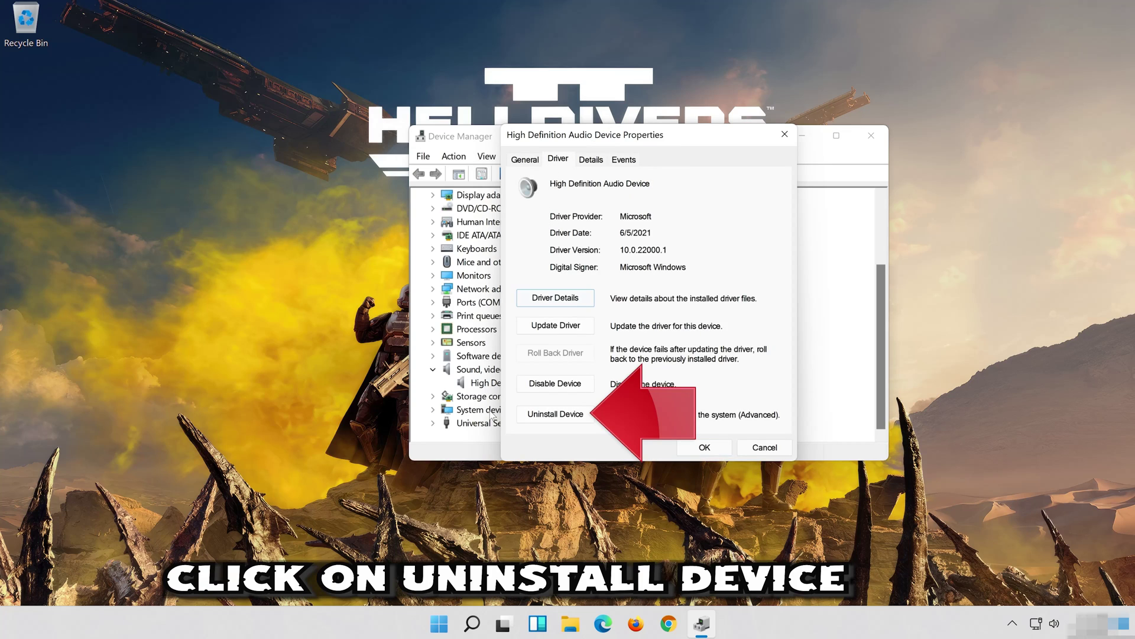
{"action": "left_click", "coordinate": [560, 416]}
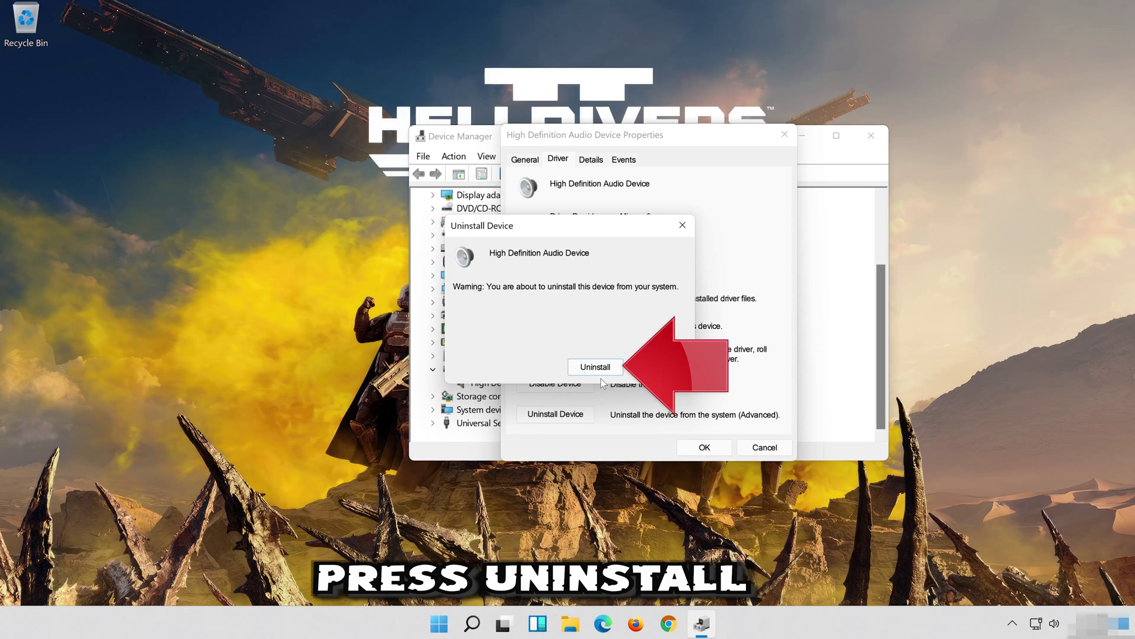
{"action": "left_click", "coordinate": [600, 367]}
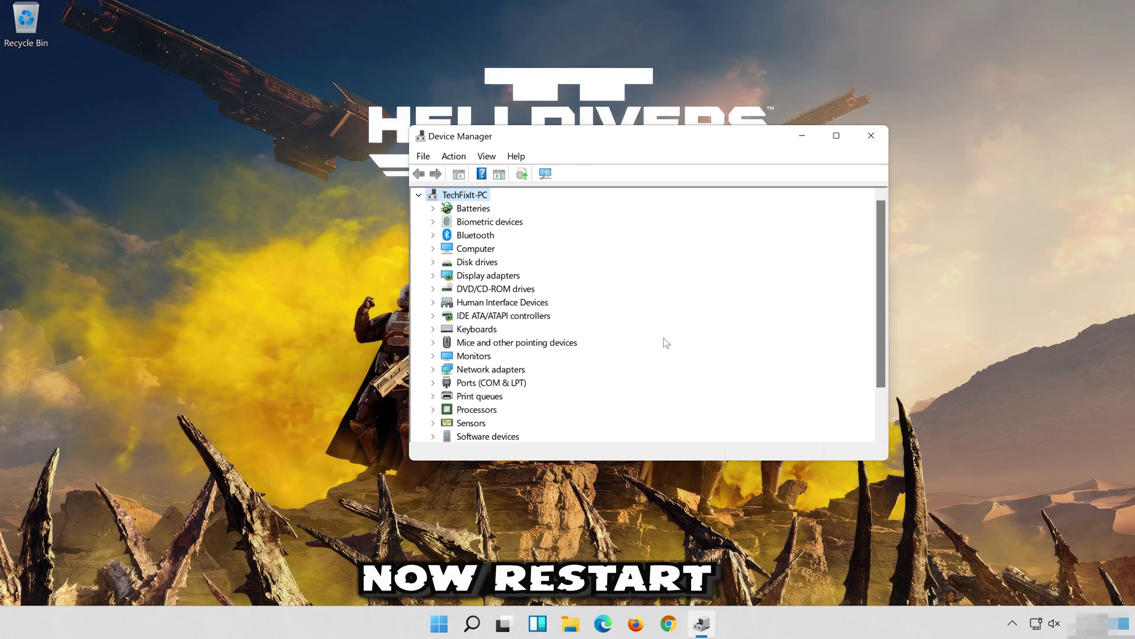
Close Device Manager and restart the computer
{"action": "left_click", "coordinate": [872, 137]}
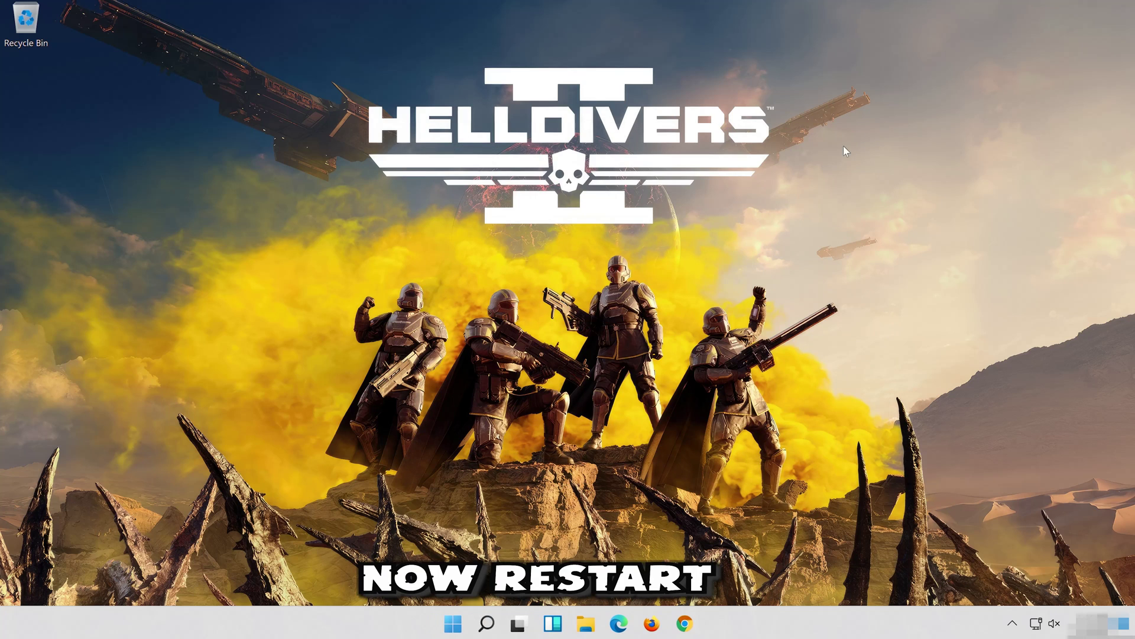
{"action": "left_click", "coordinate": [455, 623]}
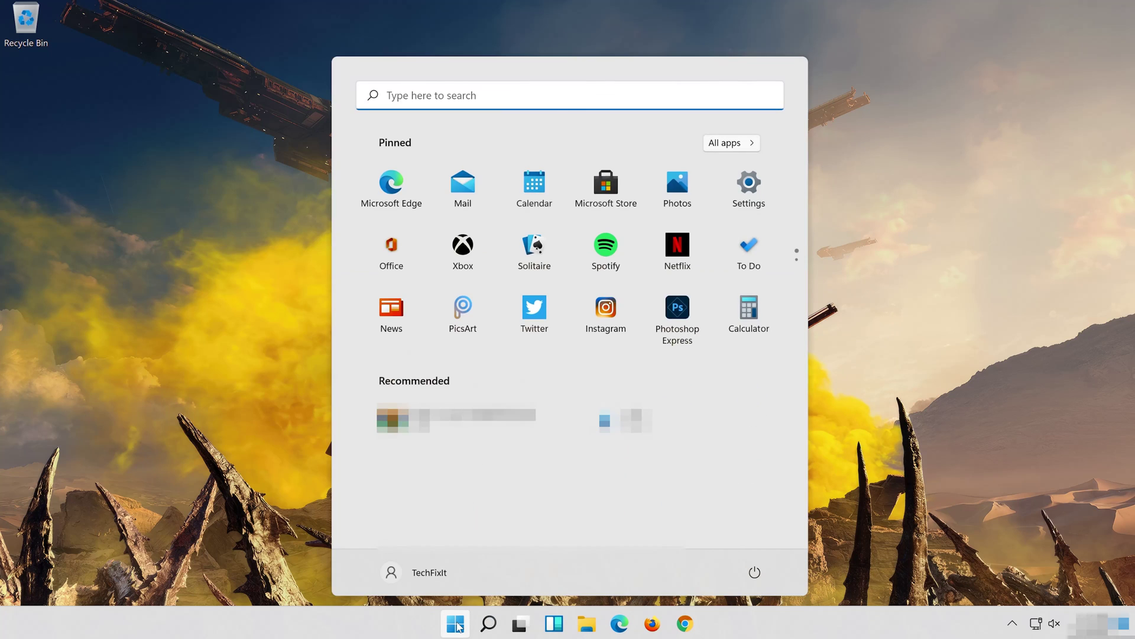
{"action": "left_click", "coordinate": [755, 572]}
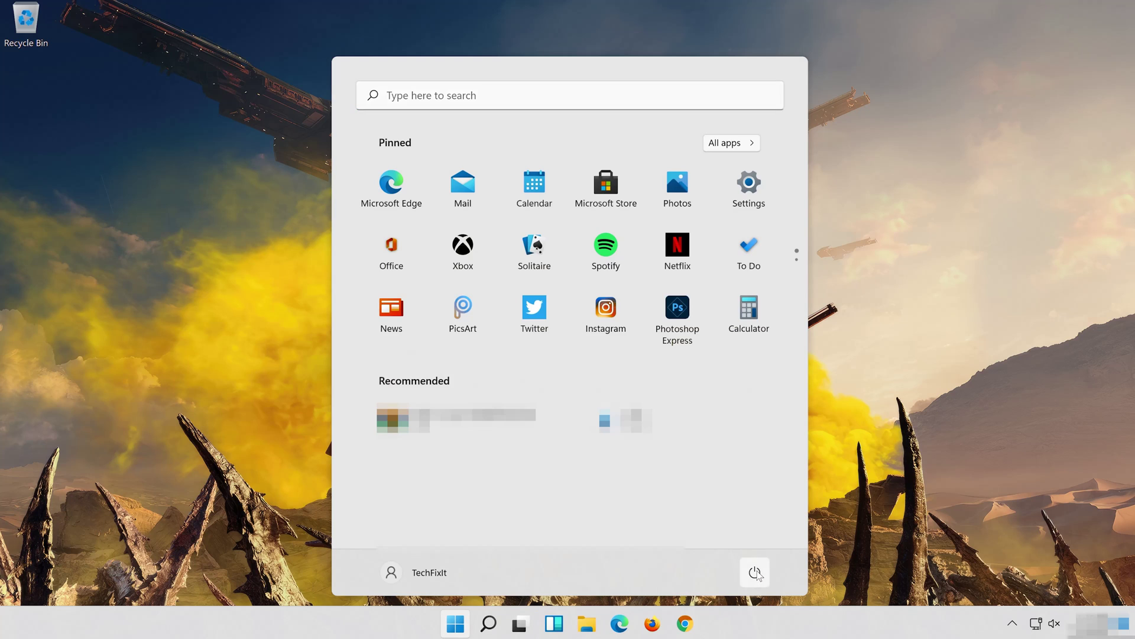
{"action": "left_click", "coordinate": [768, 548]}
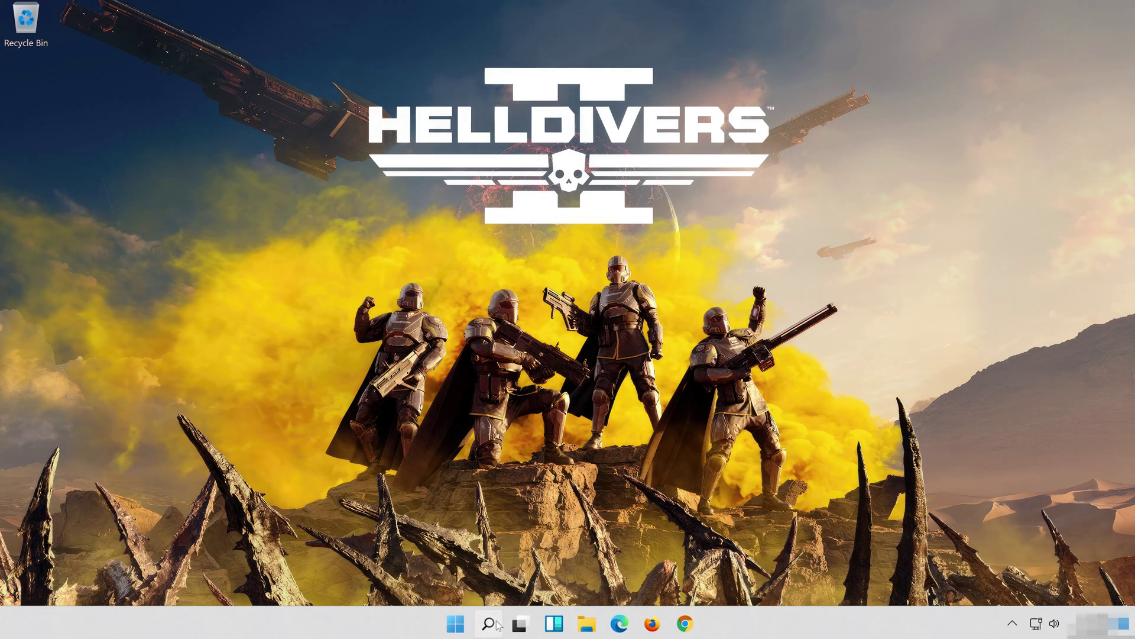
Search Windows for "device manager", open Device Manager and move its window toward the middle of the desktop
{"action": "left_click", "coordinate": [490, 624]}
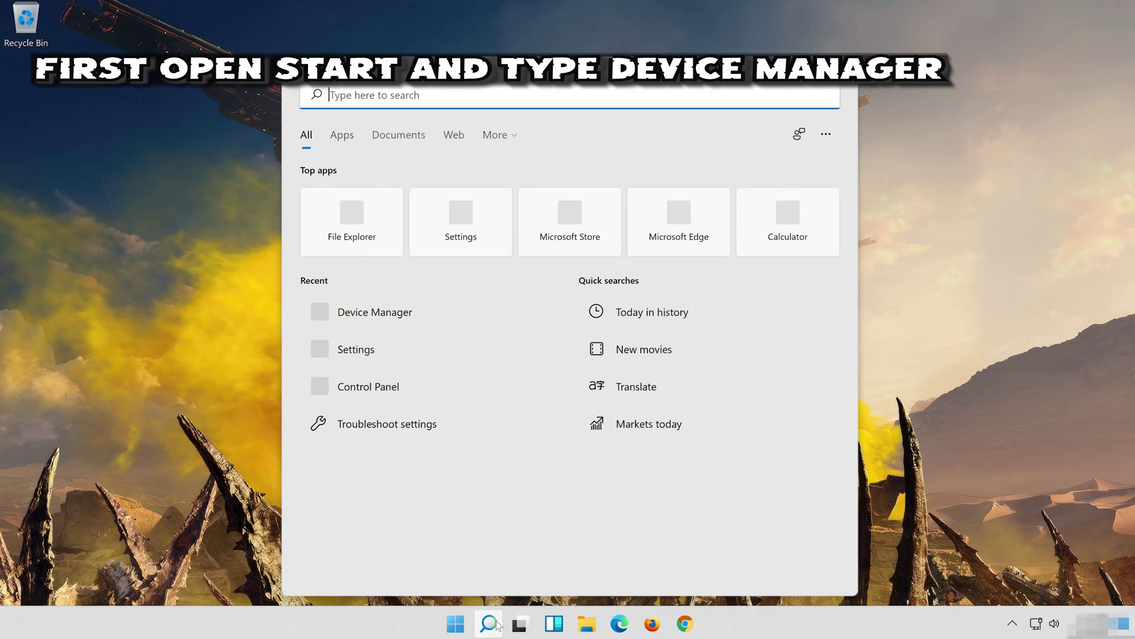
{"action": "type", "text": "devi"}
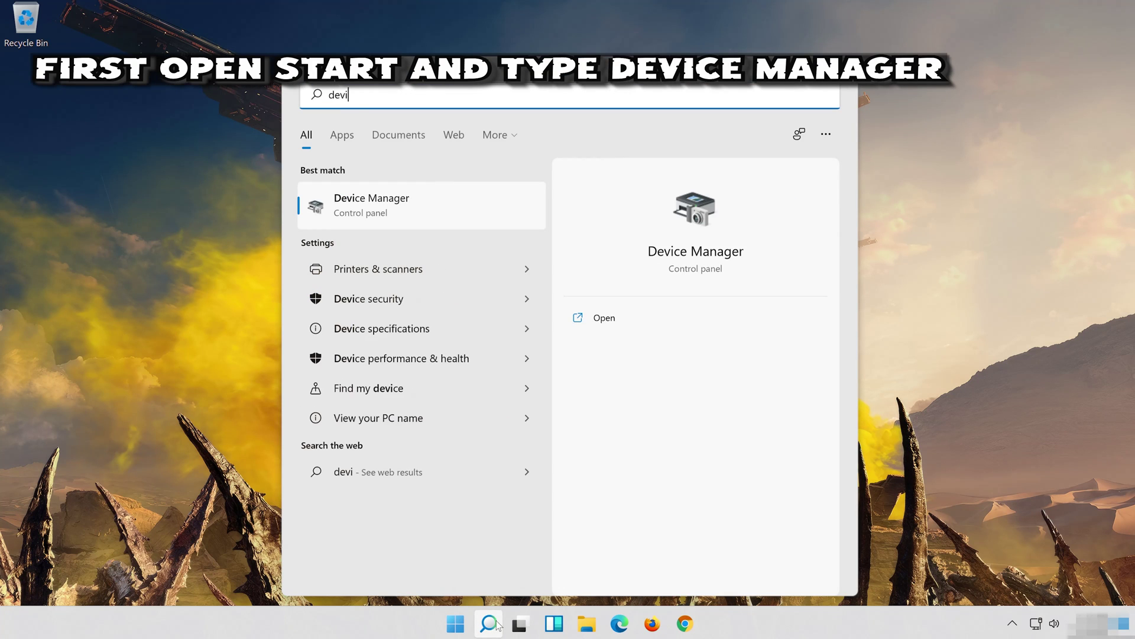
{"action": "type", "text": "ce man"}
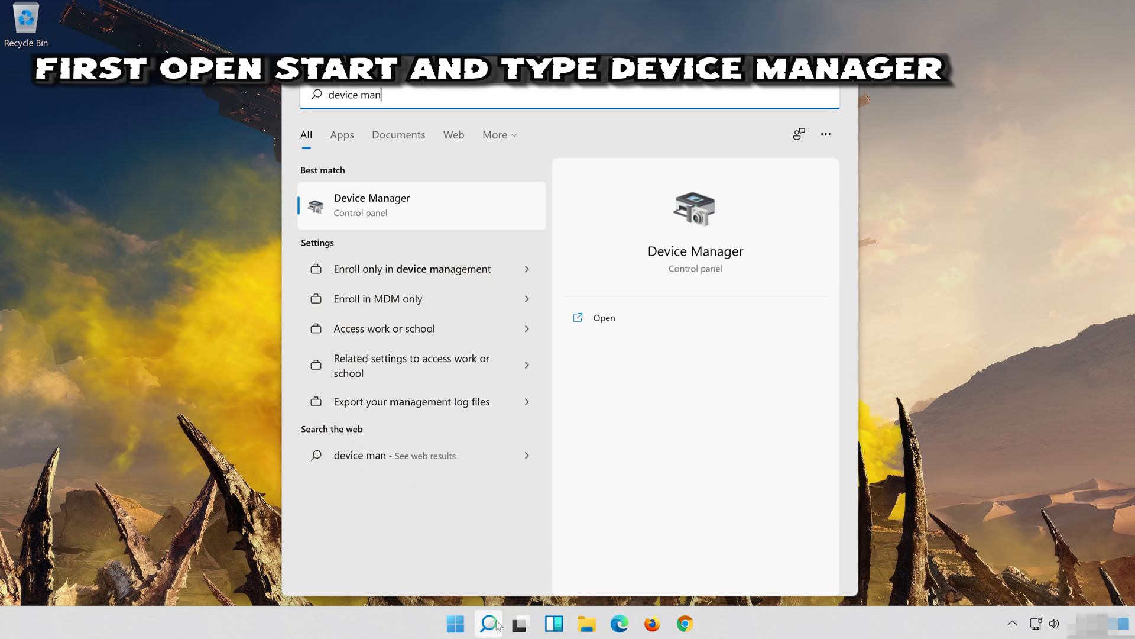
{"action": "type", "text": "ager"}
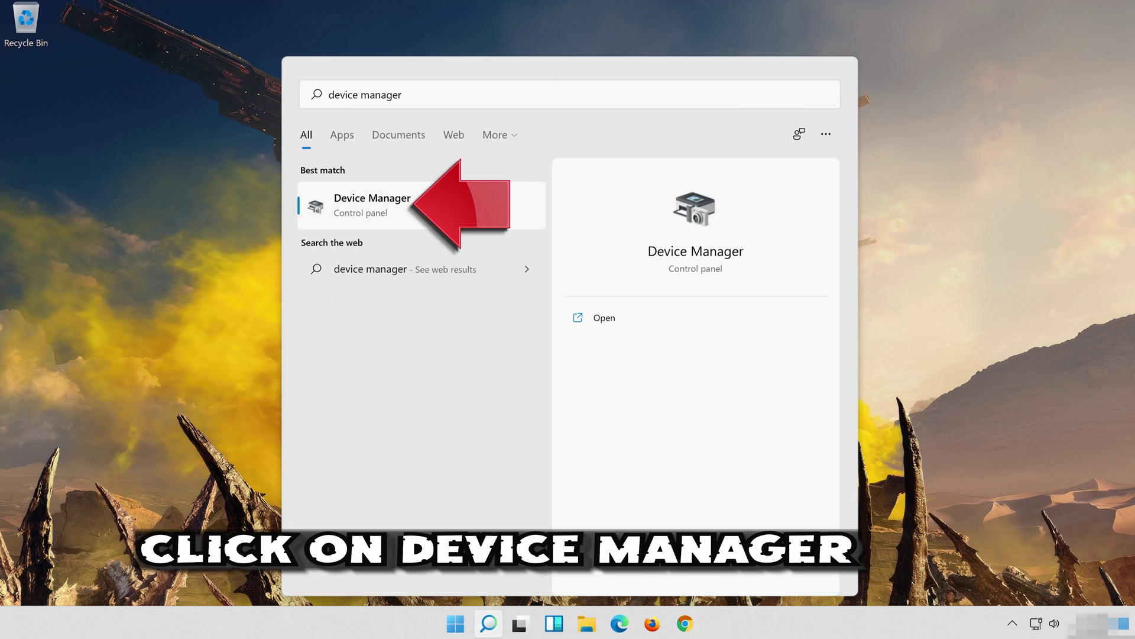
{"action": "left_click", "coordinate": [469, 208]}
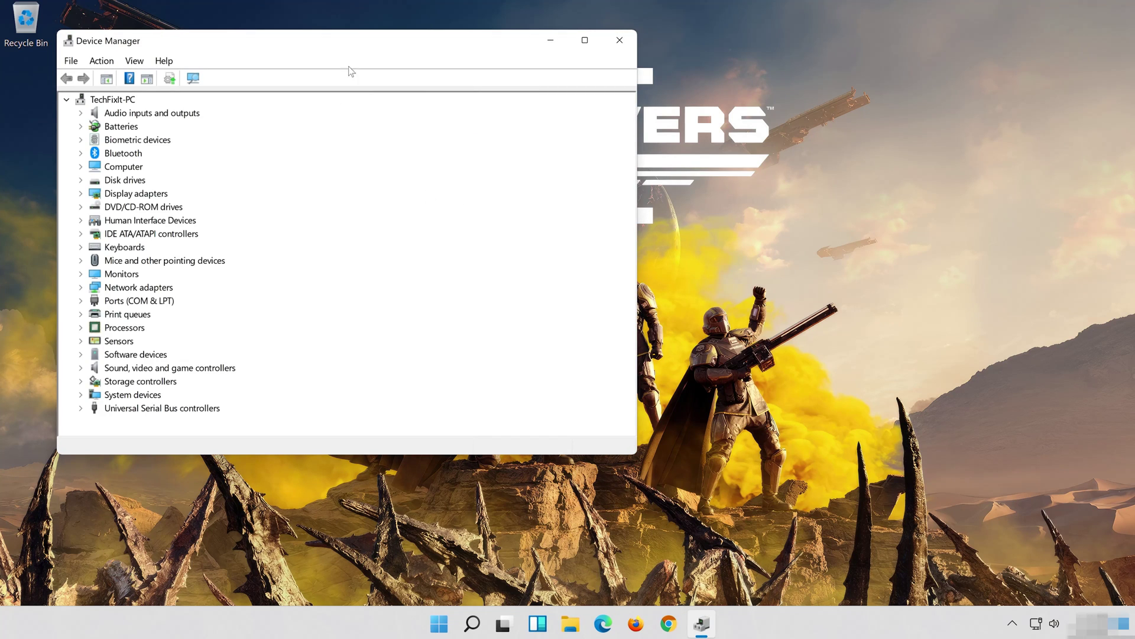
{"action": "left_click_drag", "start_coordinate": [361, 43], "coordinate": [637, 58]}
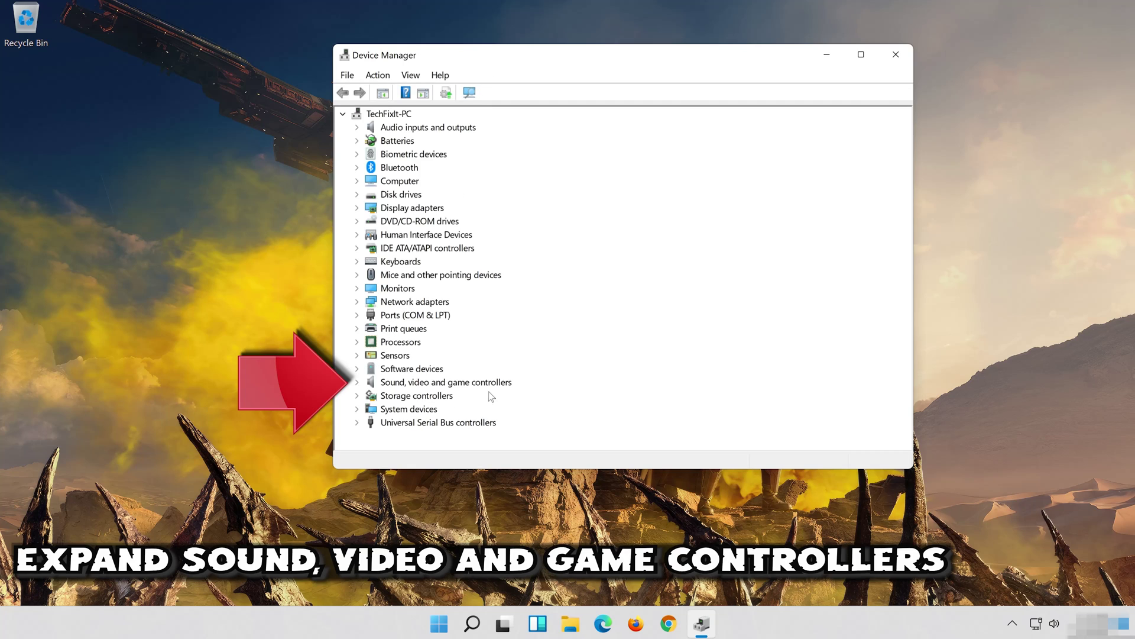
Expand Sound, video and game controllers and show the driver properties of the High Definition Audio Device
{"action": "left_click", "coordinate": [358, 382]}
{"action": "left_click", "coordinate": [392, 396]}
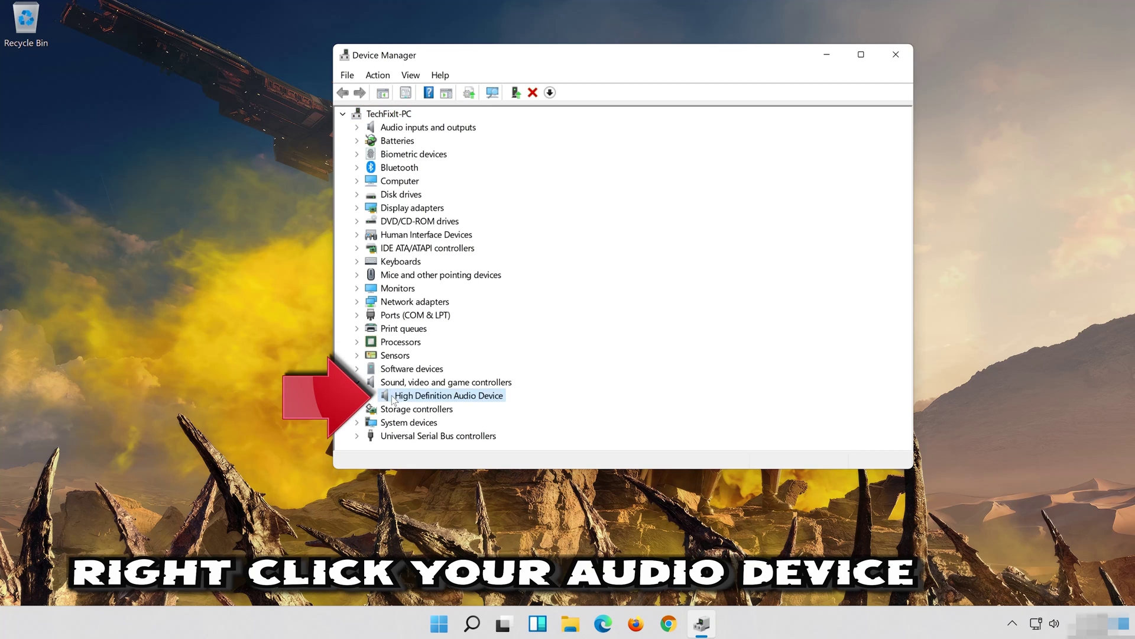
{"action": "right_click", "coordinate": [474, 398]}
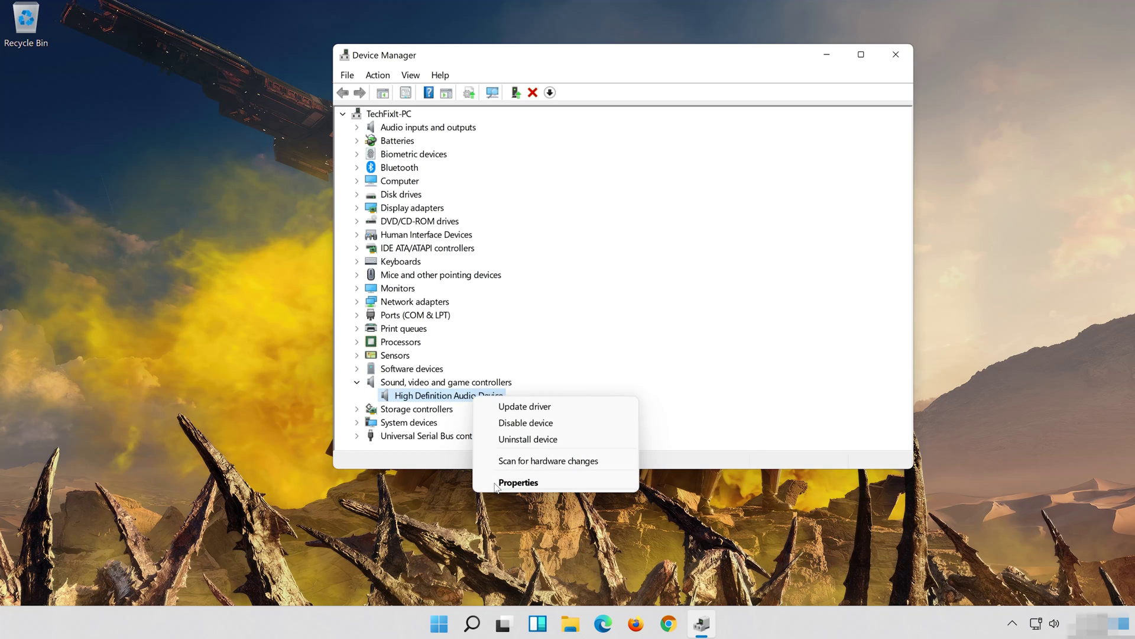
{"action": "left_click", "coordinate": [550, 483]}
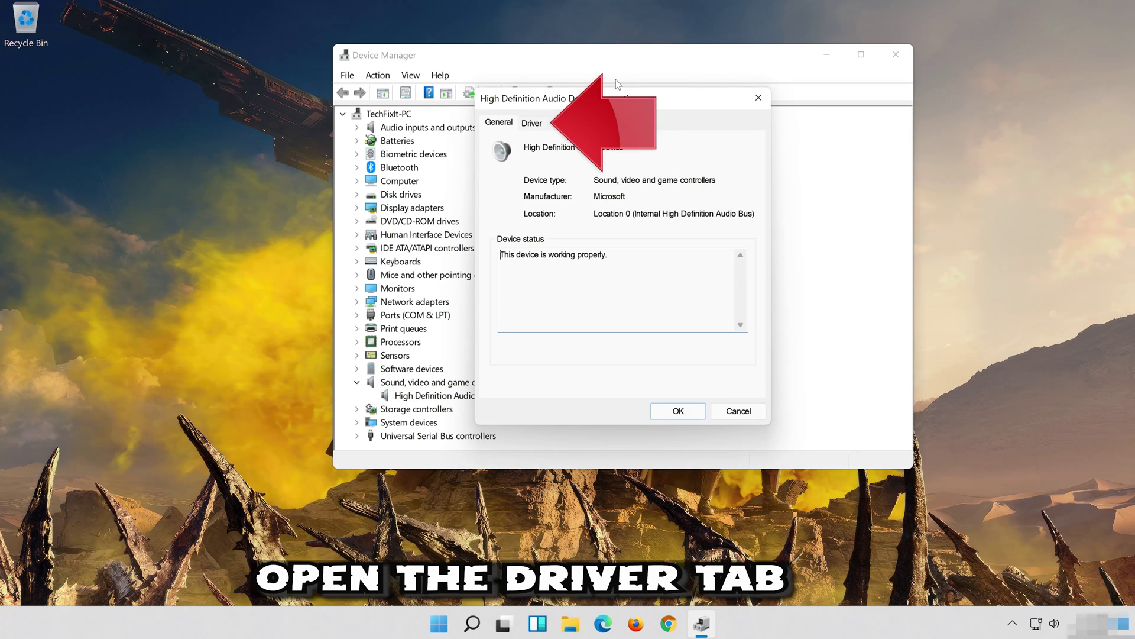
{"action": "left_click", "coordinate": [533, 124]}
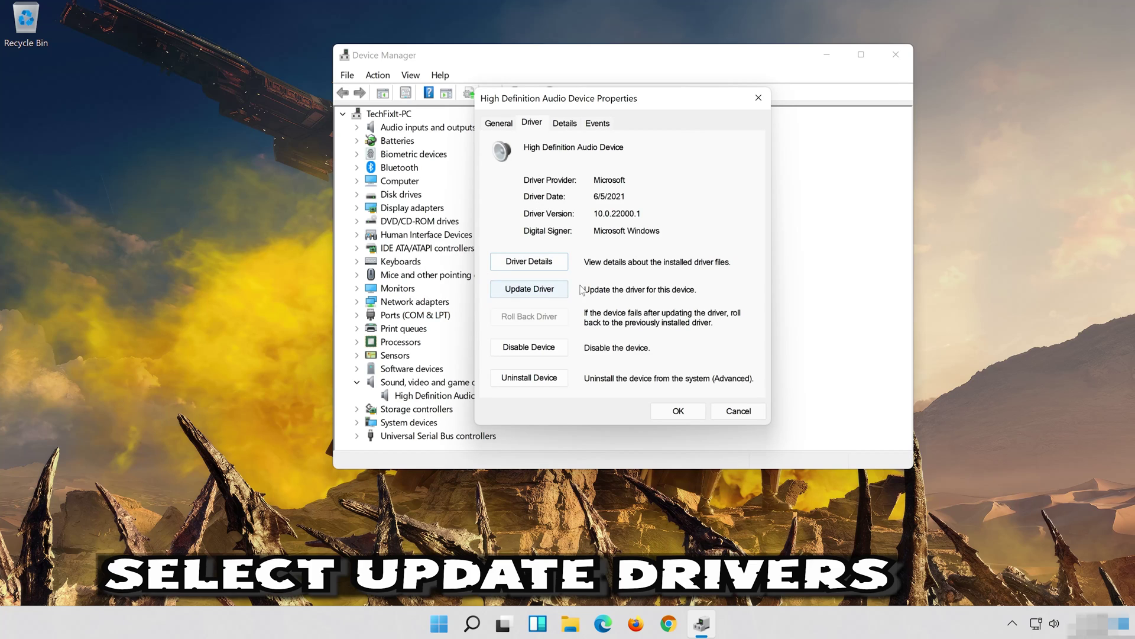
Search automatically for an updated audio driver, continue the search on Windows Update and check for updates there
{"action": "left_click", "coordinate": [529, 290]}
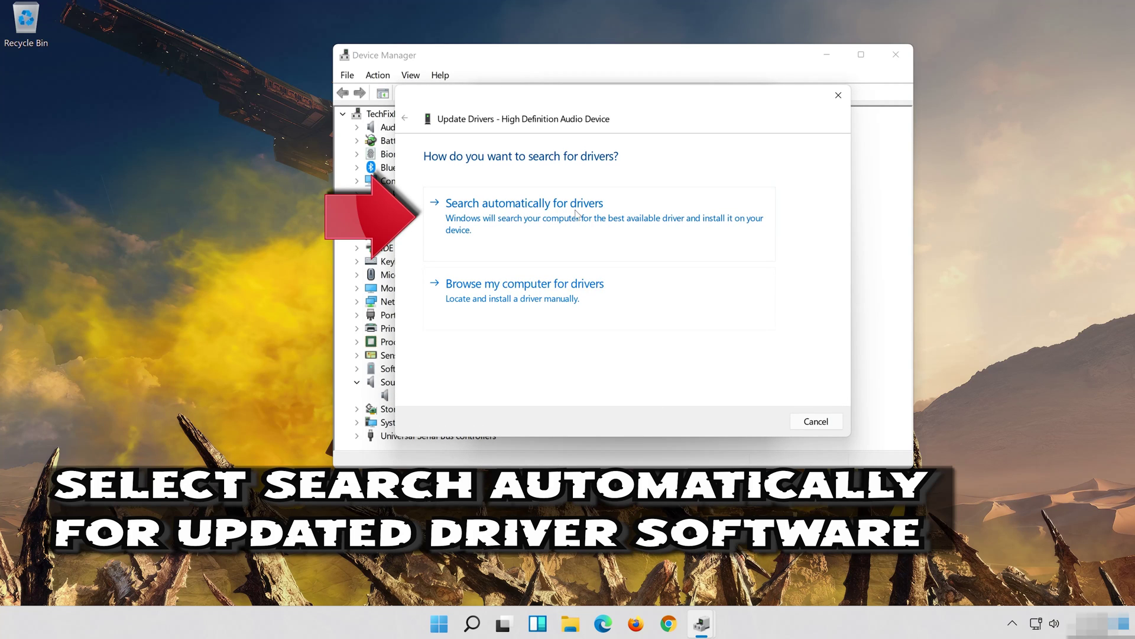
{"action": "left_click", "coordinate": [623, 228]}
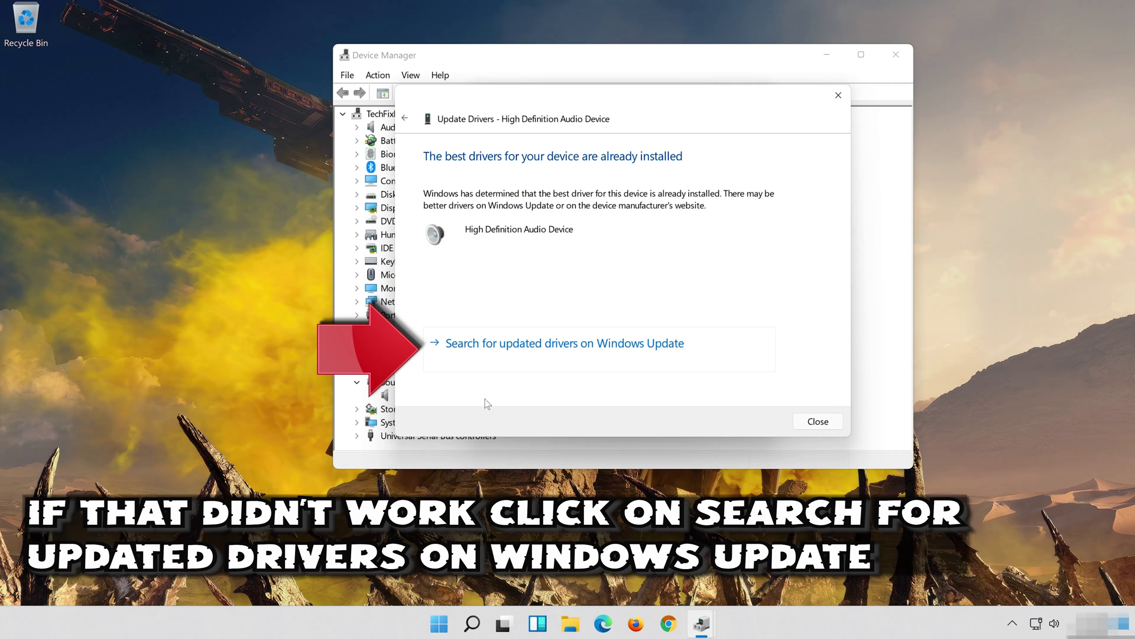
{"action": "left_click", "coordinate": [605, 356]}
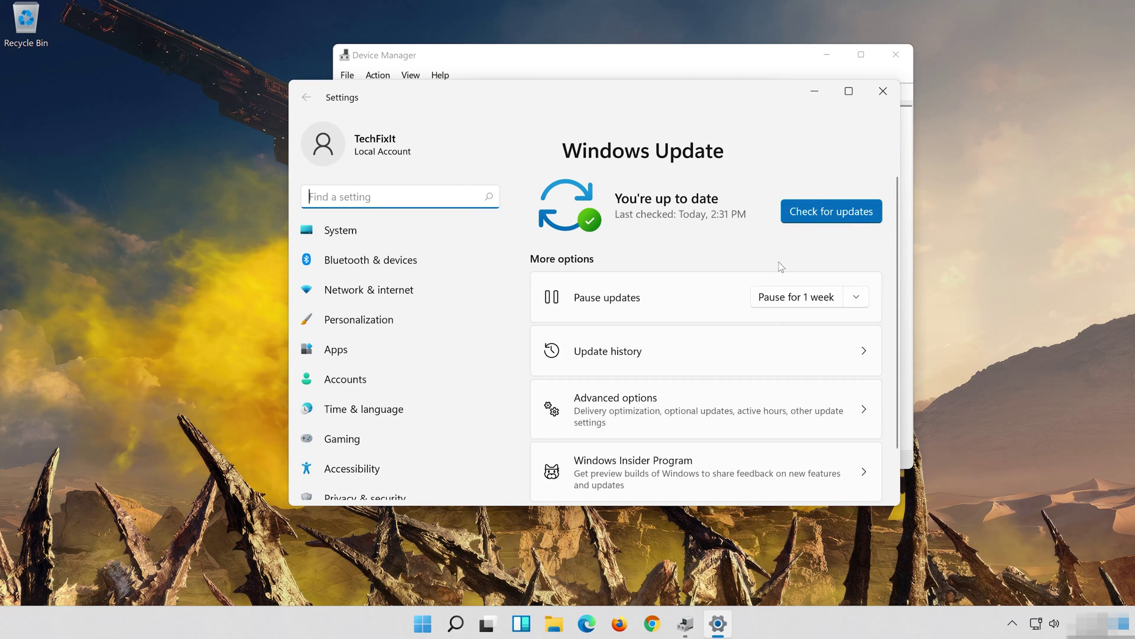
{"action": "left_click", "coordinate": [826, 211]}
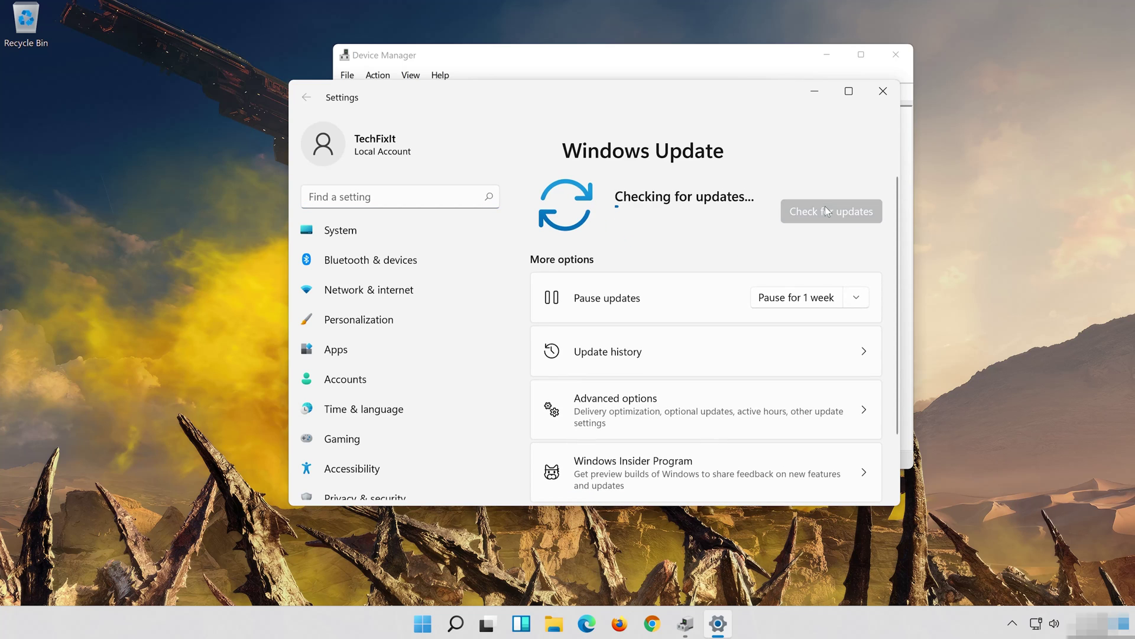